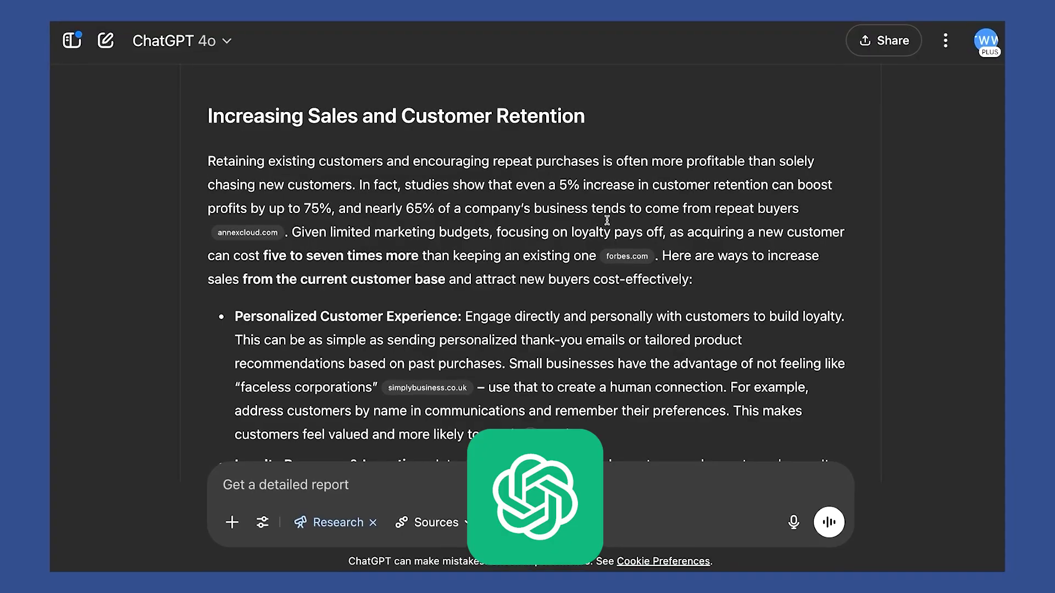
Step: Review the ChatGPT report on sales and customer retention and Gemini's Los Angeles to New York flight results
{"action": "scroll", "coordinate": [600, 218], "scroll_direction": "down", "scroll_amount": 3}
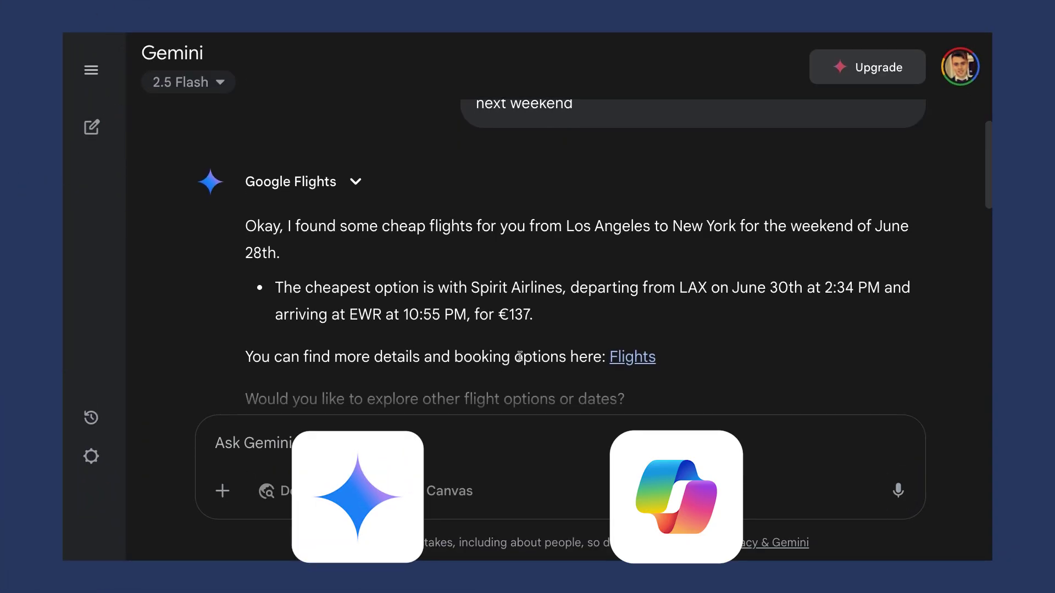
{"action": "scroll", "coordinate": [519, 357], "scroll_direction": "down", "scroll_amount": 4}
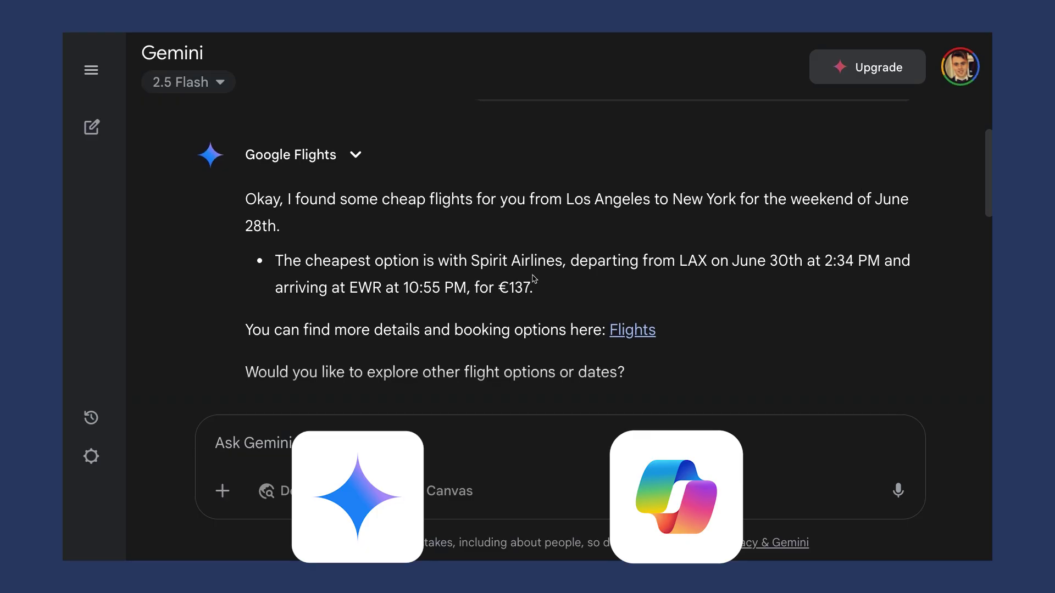
{"action": "scroll", "coordinate": [533, 279], "scroll_direction": "down", "scroll_amount": 3}
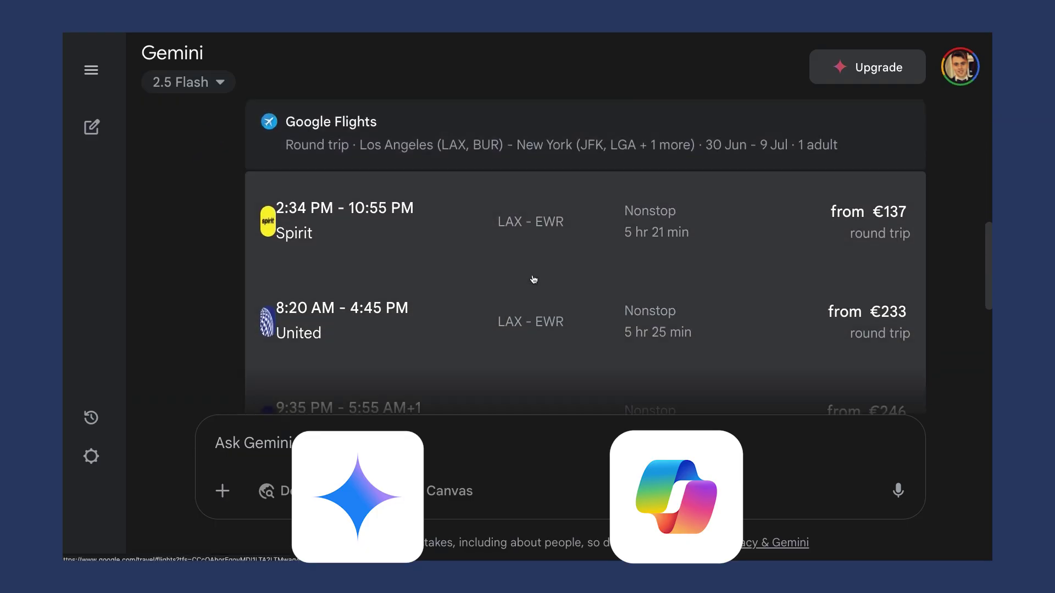
{"action": "scroll", "coordinate": [533, 280], "scroll_direction": "down", "scroll_amount": 1}
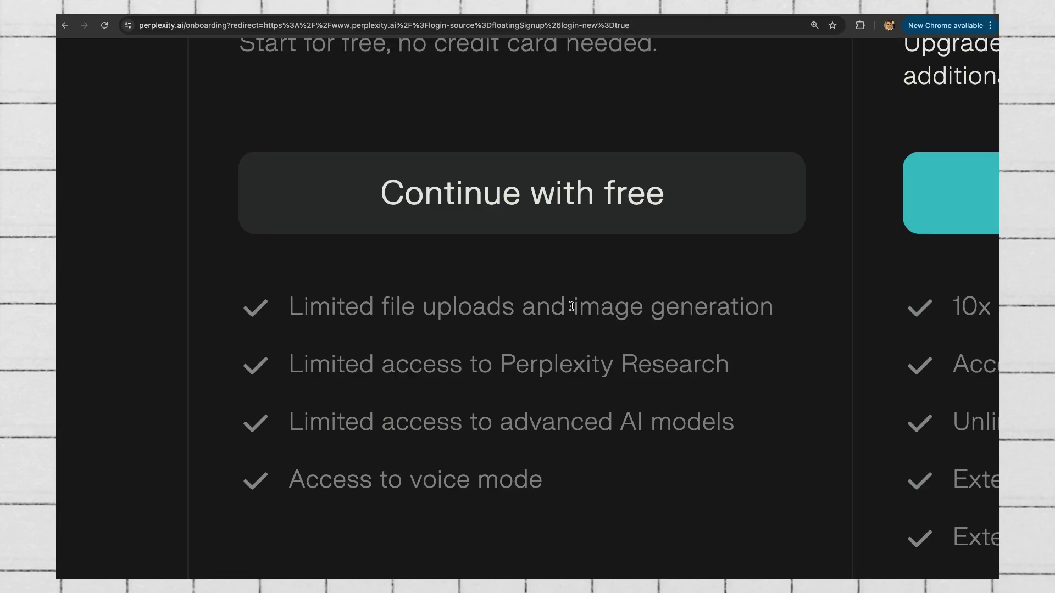
Step: Review the image generation and voice mode entries in Perplexity's free plan
{"action": "left_click_drag", "start_coordinate": [573, 307], "coordinate": [760, 308]}
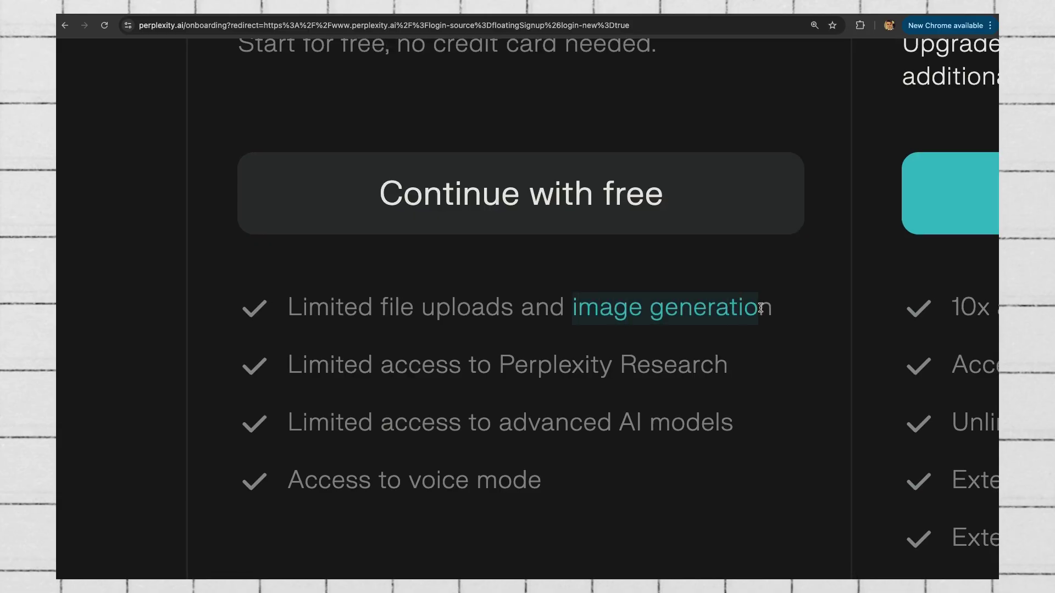
{"action": "left_click_drag", "start_coordinate": [296, 483], "coordinate": [421, 478]}
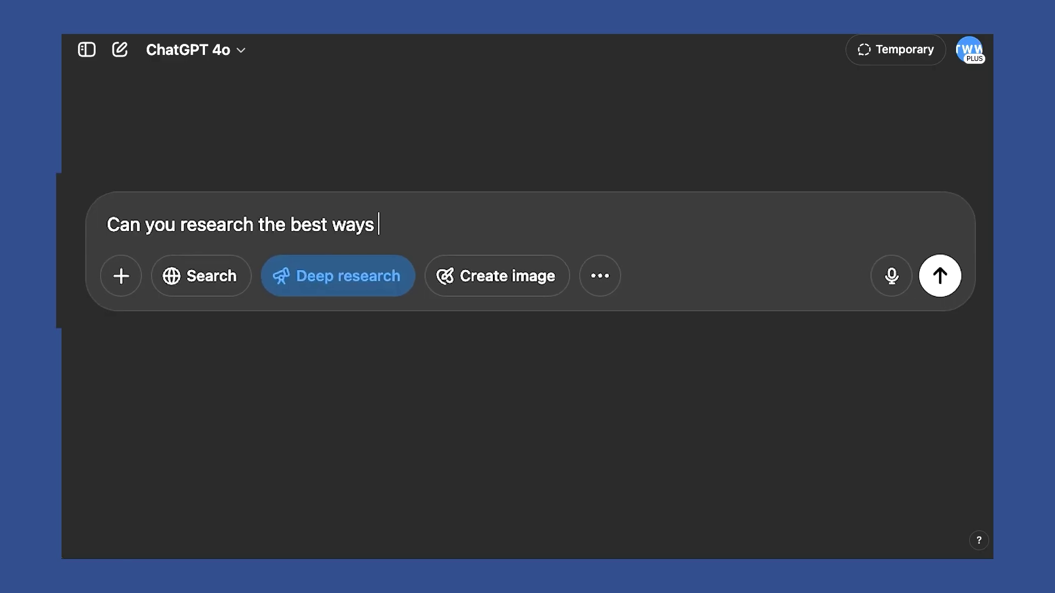
Step: Continue the ChatGPT deep research prompt with "to scale a small business in London that is focused on selling comfort"
{"action": "type", "text": "to scale a small "}
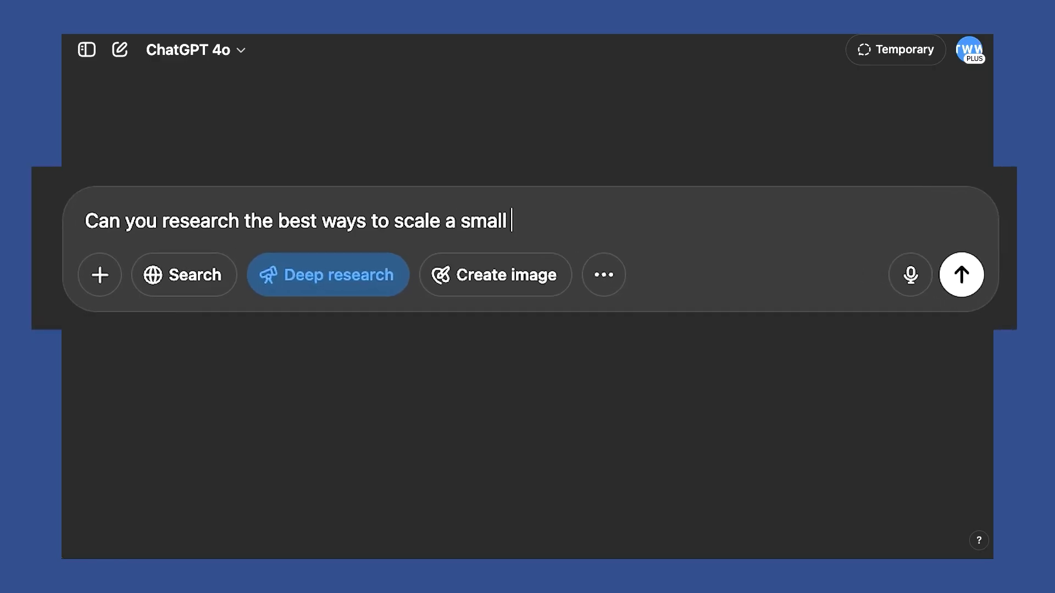
{"action": "type", "text": "business in London that is focused on selling comfort"}
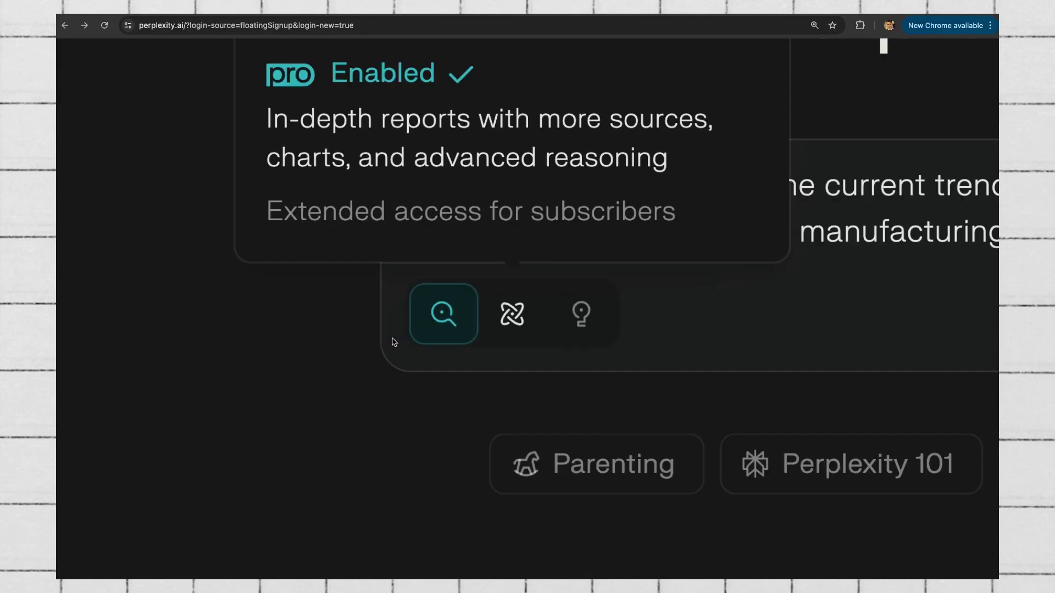
Step: Switch to Perplexity, turn on Research mode and submit the question about electric vehicle battery technology trends and manufacturing costs
{"action": "scroll", "coordinate": [536, 340], "scroll_direction": "up", "scroll_amount": 2}
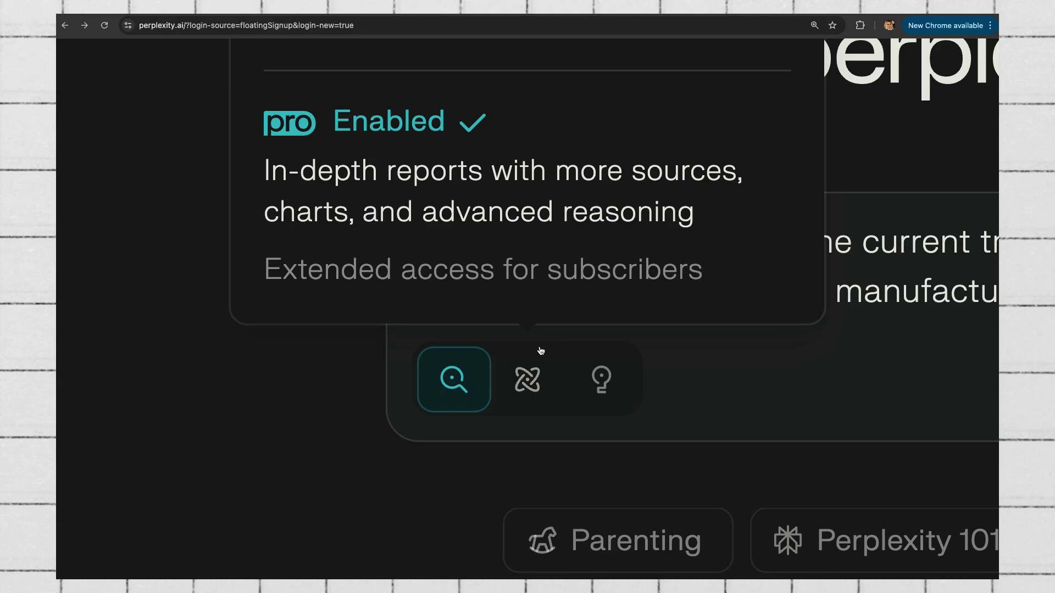
{"action": "left_click", "coordinate": [532, 386]}
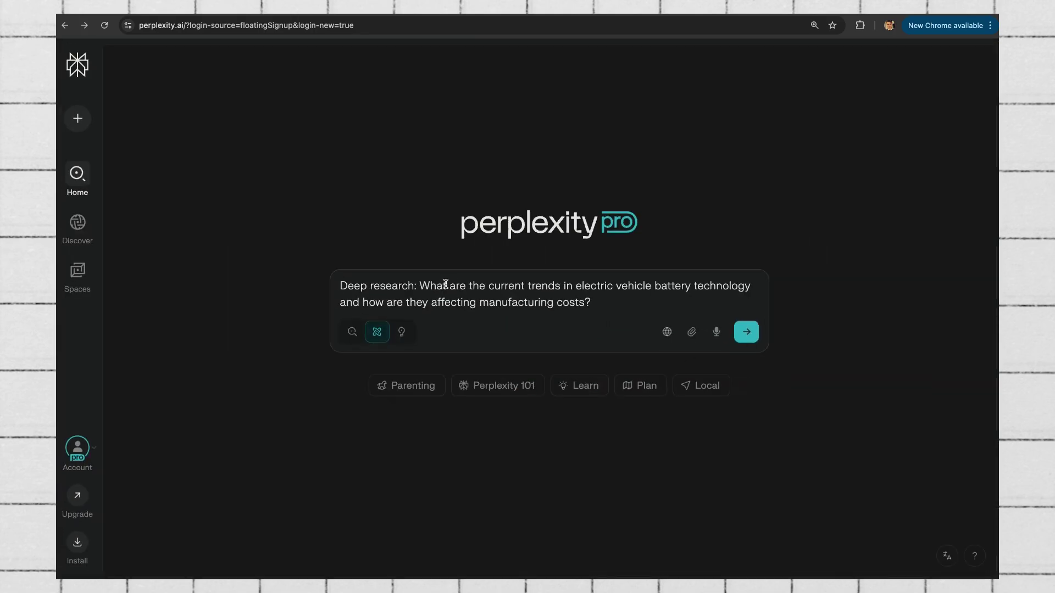
{"action": "left_click_drag", "start_coordinate": [338, 285], "coordinate": [630, 299]}
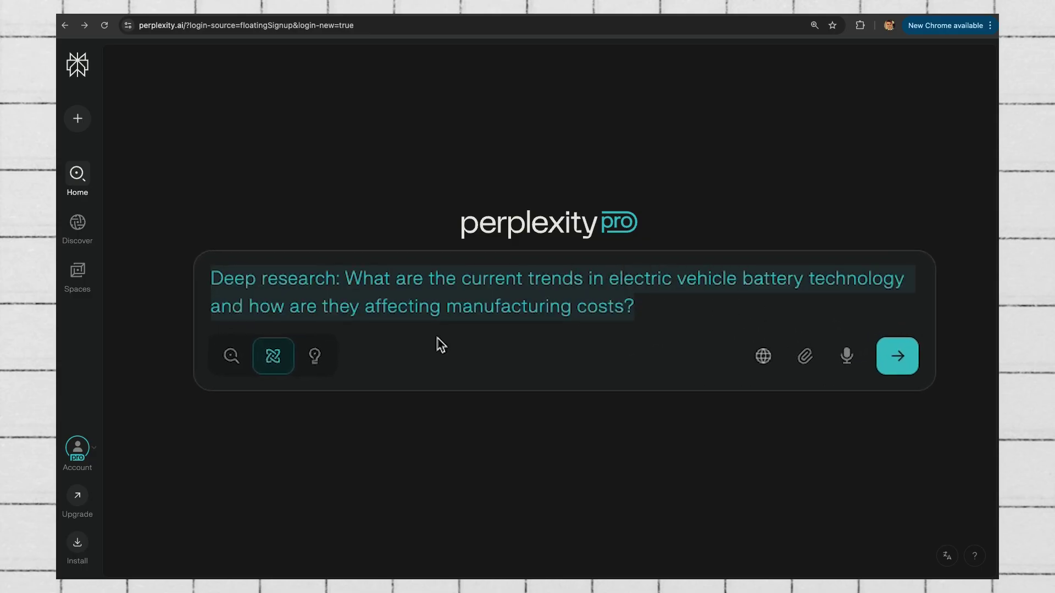
{"action": "left_click", "coordinate": [896, 359]}
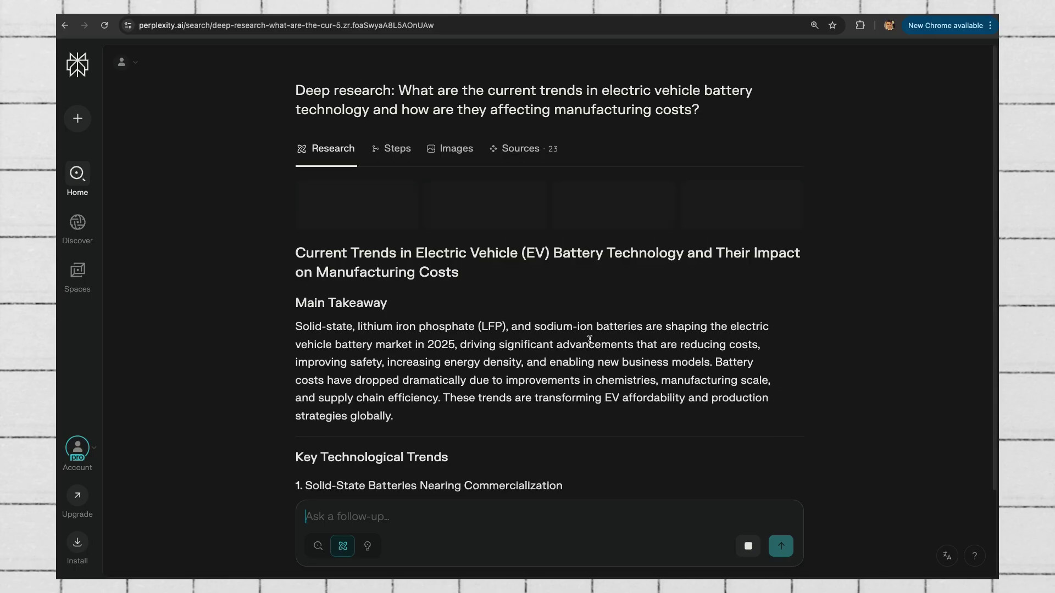
Step: Read the EV battery research report from its main takeaway and technological trends to the cost tables and conclusion
{"action": "scroll", "coordinate": [588, 342], "scroll_direction": "down", "scroll_amount": 2}
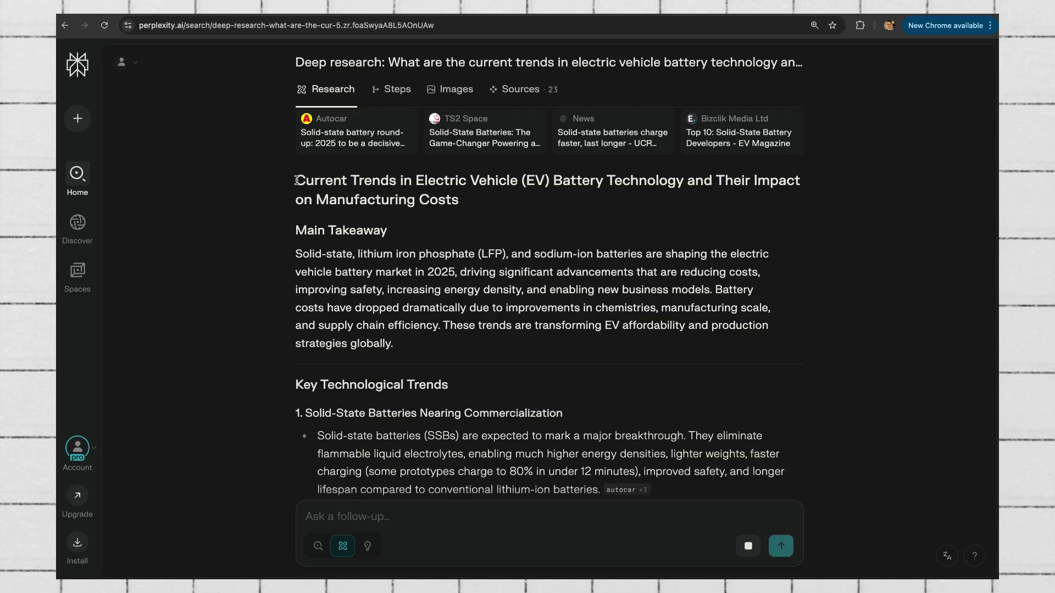
{"action": "left_click_drag", "start_coordinate": [297, 230], "coordinate": [393, 345]}
{"action": "left_click", "coordinate": [478, 330]}
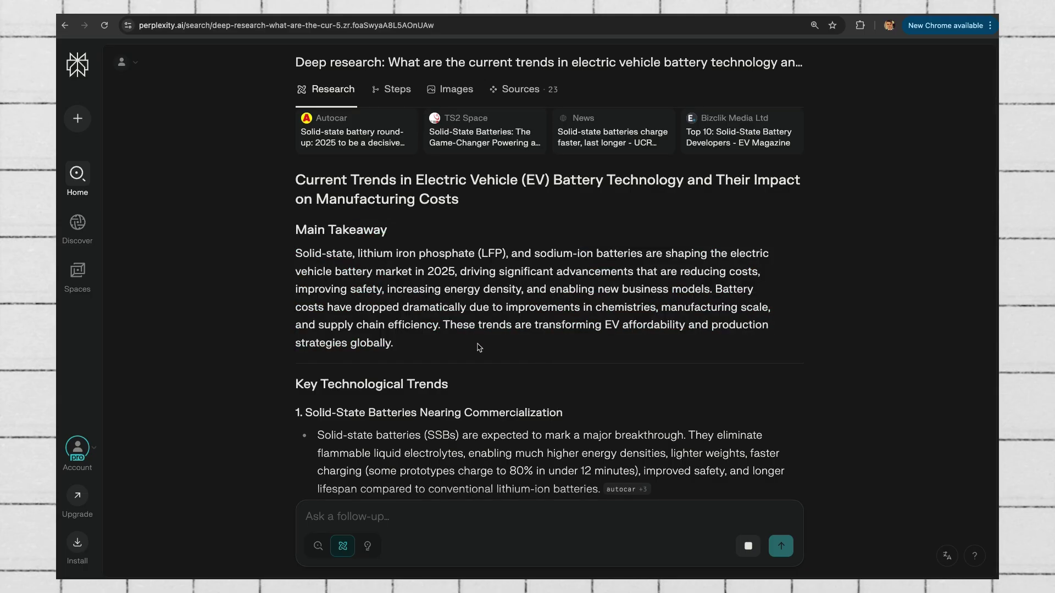
{"action": "scroll", "coordinate": [478, 344], "scroll_direction": "down", "scroll_amount": 3}
{"action": "scroll", "coordinate": [478, 344], "scroll_direction": "down", "scroll_amount": 15}
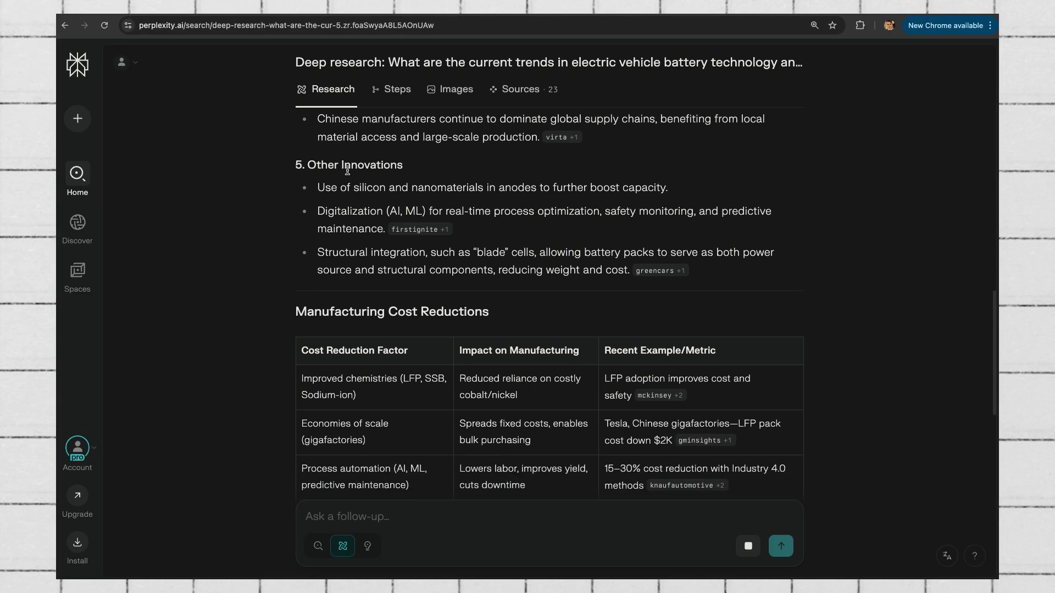
{"action": "scroll", "coordinate": [347, 174], "scroll_direction": "down", "scroll_amount": 8}
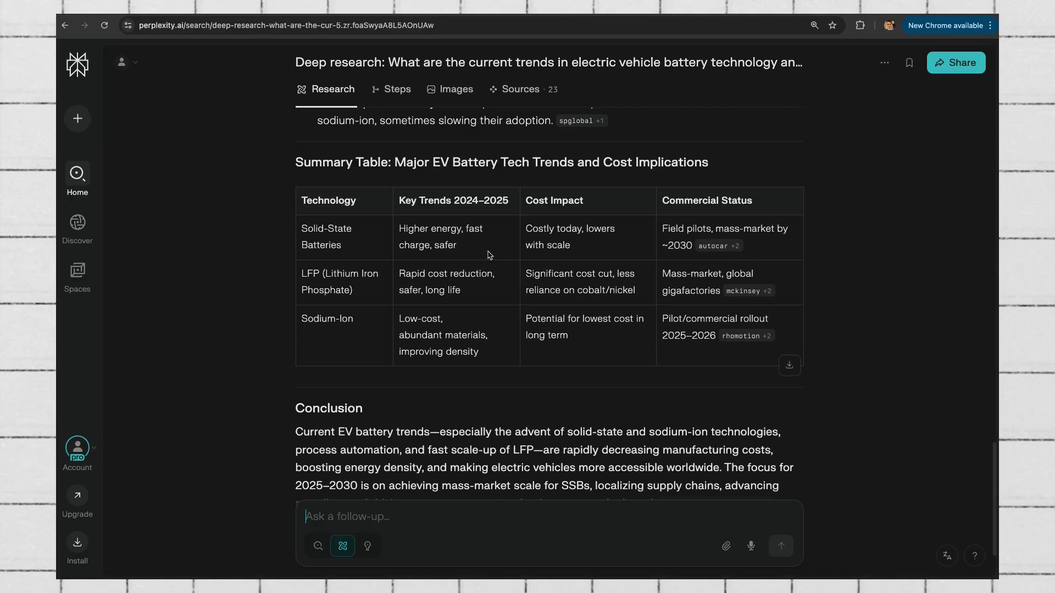
{"action": "scroll", "coordinate": [488, 252], "scroll_direction": "down", "scroll_amount": 7}
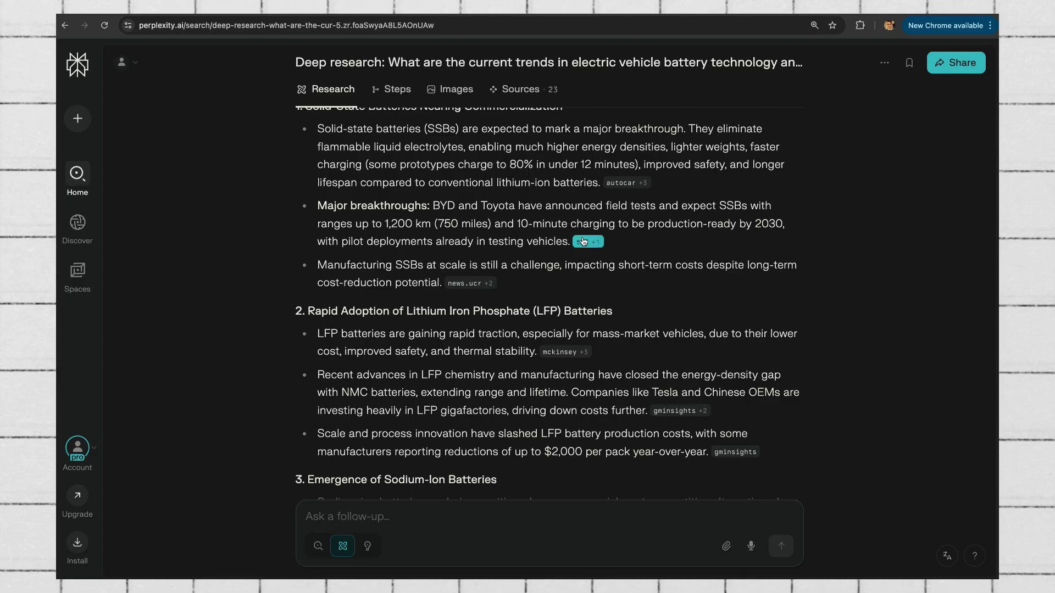
Step: Open the Autocar article cited for solid-state batteries, check its content against the report and close it
{"action": "mouse_move", "coordinate": [624, 183]}
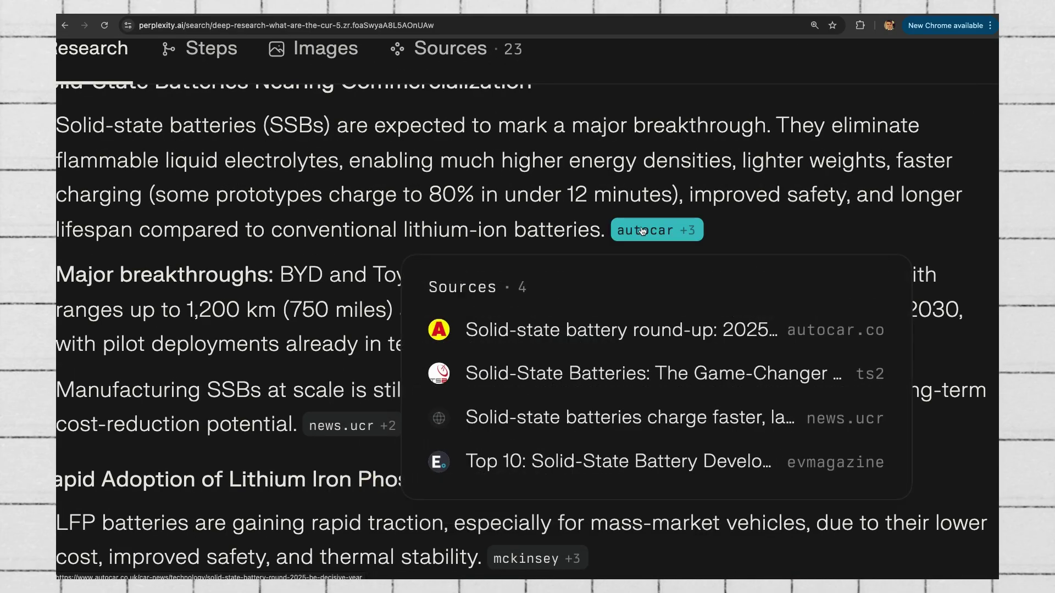
{"action": "left_click", "coordinate": [549, 334]}
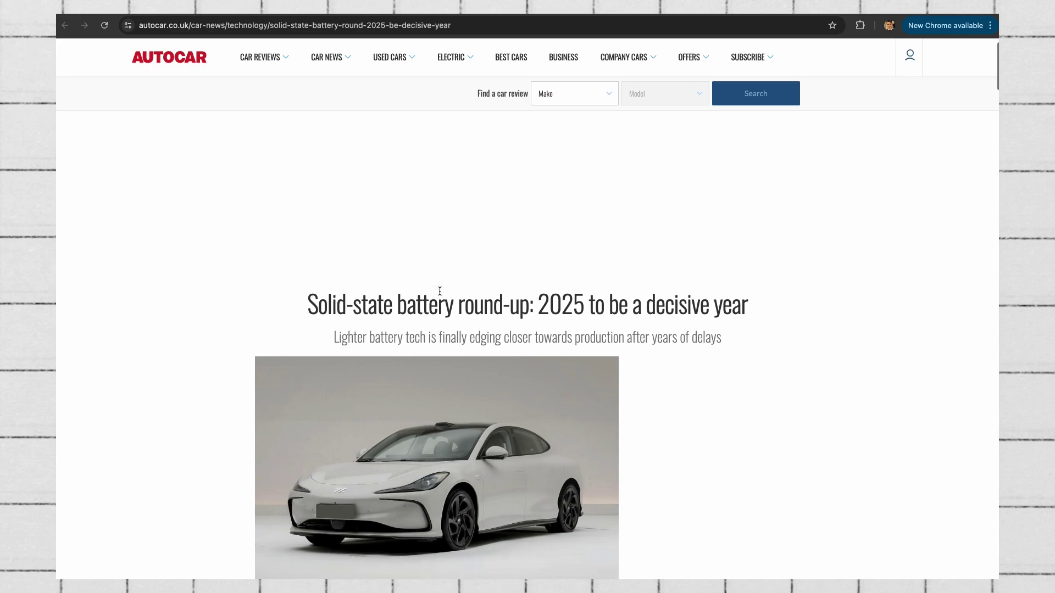
{"action": "scroll", "coordinate": [440, 292], "scroll_direction": "down", "scroll_amount": 7}
{"action": "left_click_drag", "start_coordinate": [408, 372], "coordinate": [532, 457]}
{"action": "scroll", "coordinate": [462, 377], "scroll_direction": "down", "scroll_amount": 5}
{"action": "left_click_drag", "start_coordinate": [255, 313], "coordinate": [604, 327]}
{"action": "scroll", "coordinate": [440, 329], "scroll_direction": "down", "scroll_amount": 3}
{"action": "key", "text": "ctrl+w"}
{"action": "key", "text": "ctrl+plus"}
{"action": "key", "text": "ctrl+plus"}
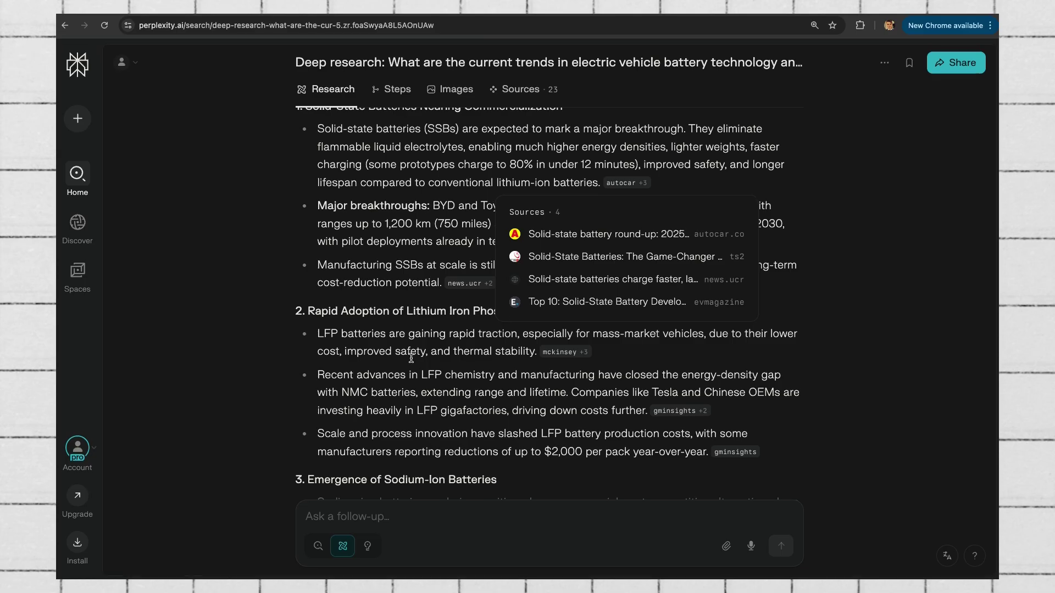
{"action": "scroll", "coordinate": [411, 359], "scroll_direction": "down", "scroll_amount": 10}
{"action": "left_click", "coordinate": [753, 410]}
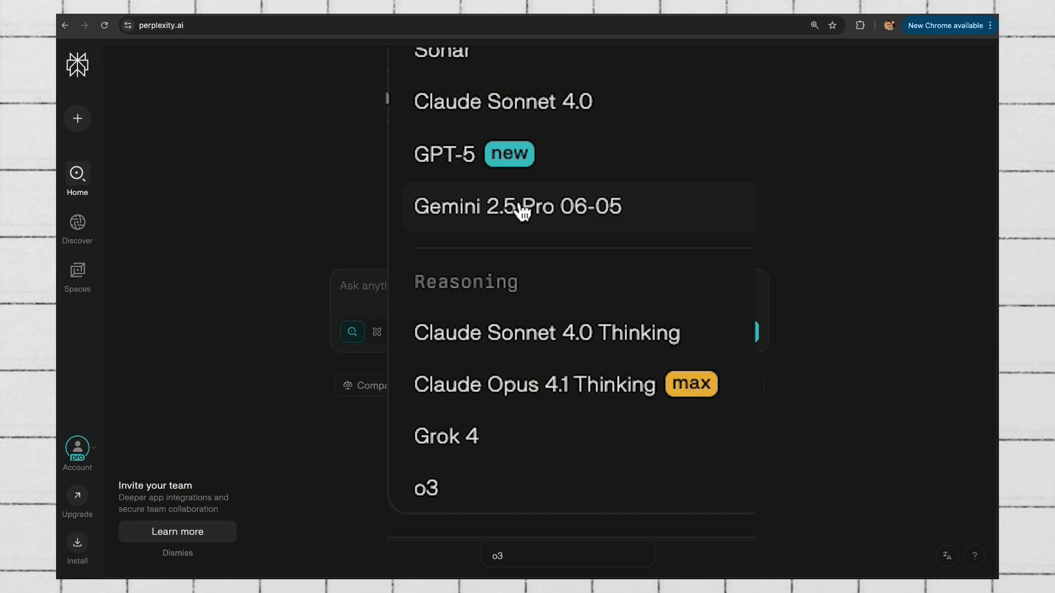
Step: Browse the AI models on offer for Perplexity searches, including the reasoning models
{"action": "scroll", "coordinate": [521, 208], "scroll_direction": "down", "scroll_amount": 2}
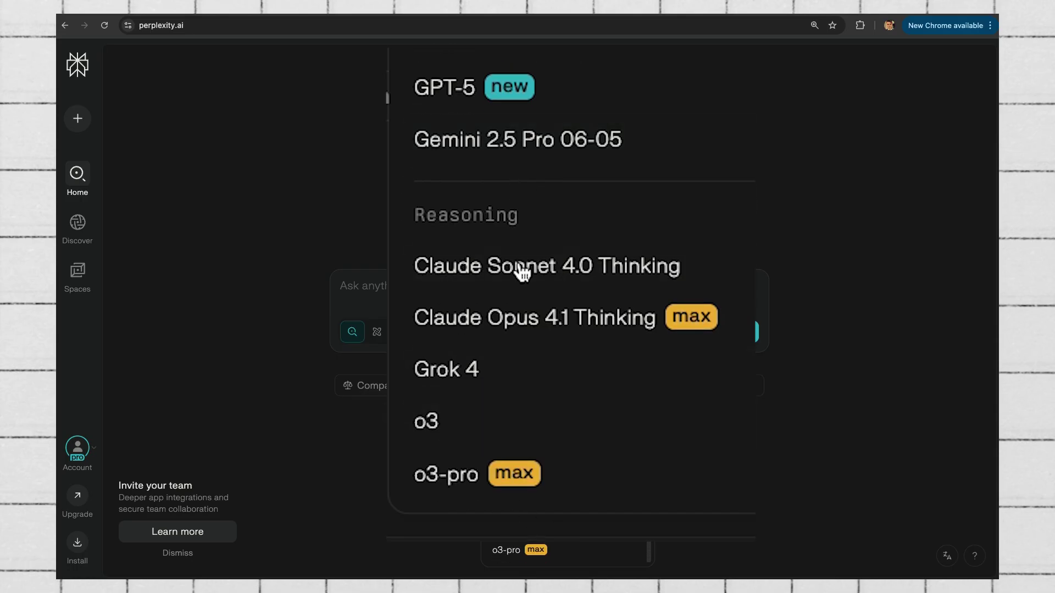
{"action": "left_click", "coordinate": [560, 487]}
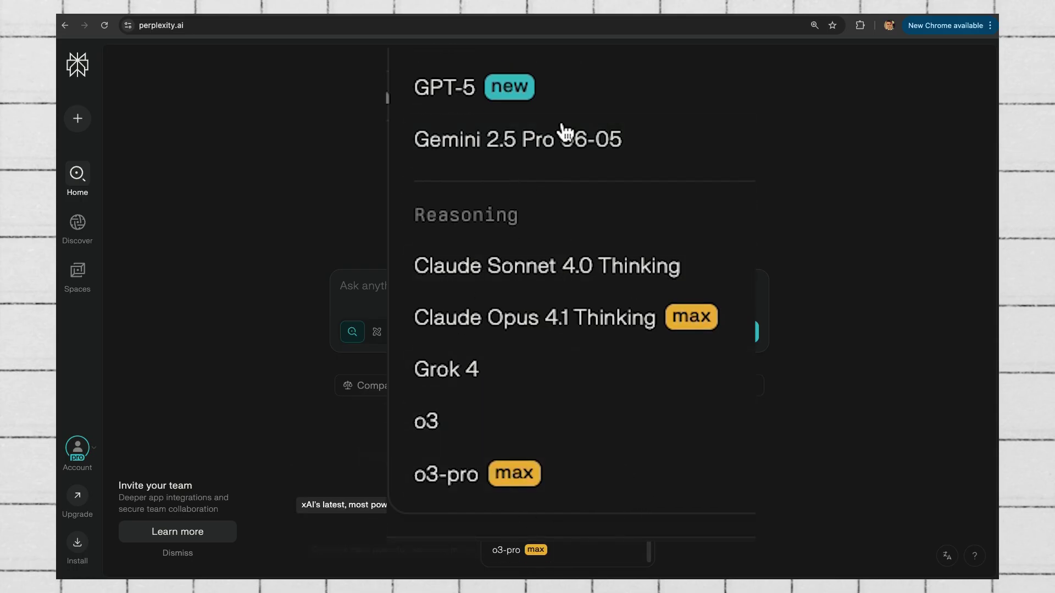
{"action": "scroll", "coordinate": [519, 118], "scroll_direction": "up", "scroll_amount": 2}
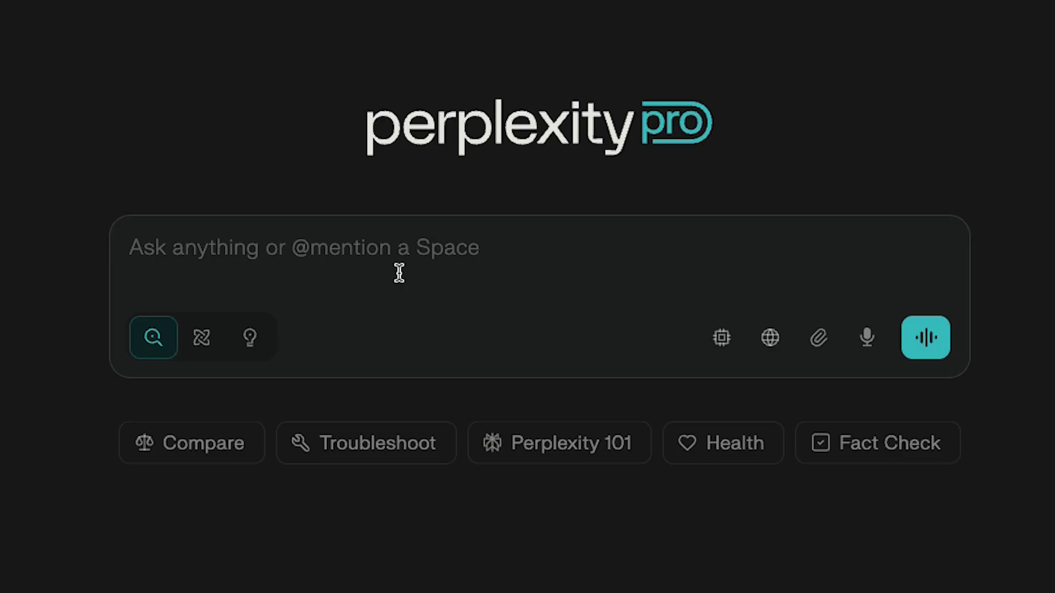
Step: Enter the query "Analyze the competitive landscape for EV battery manufacturers" and choose GPT-5 and Gemini 2.5 Pro 06-05 for separate runs
{"action": "type", "text": "Analyze the competitive landscape for EV battery manufacturers"}
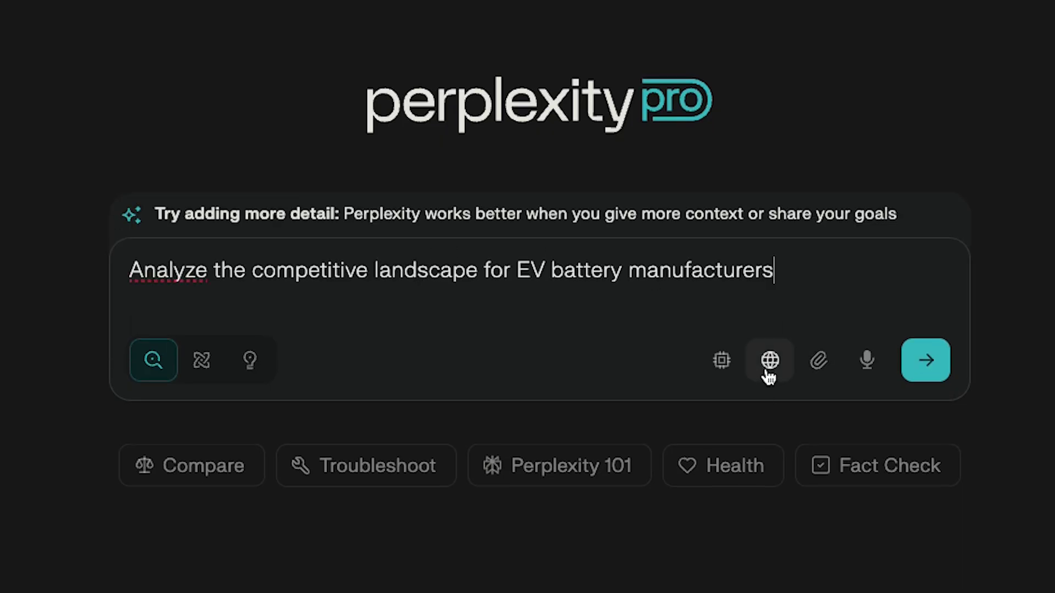
{"action": "left_click", "coordinate": [724, 363]}
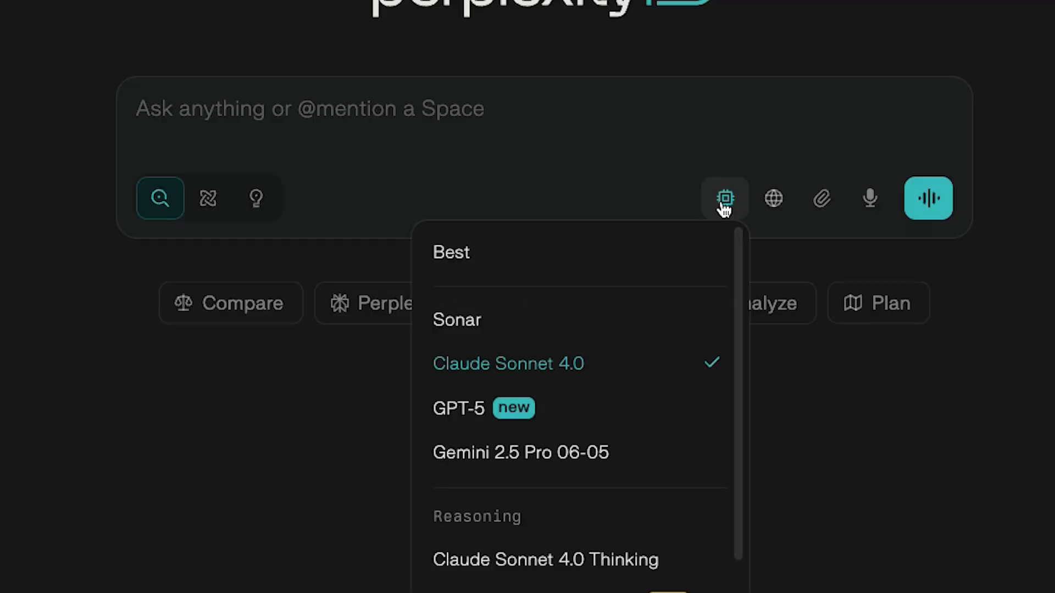
{"action": "left_click", "coordinate": [542, 405]}
{"action": "left_click", "coordinate": [767, 166]}
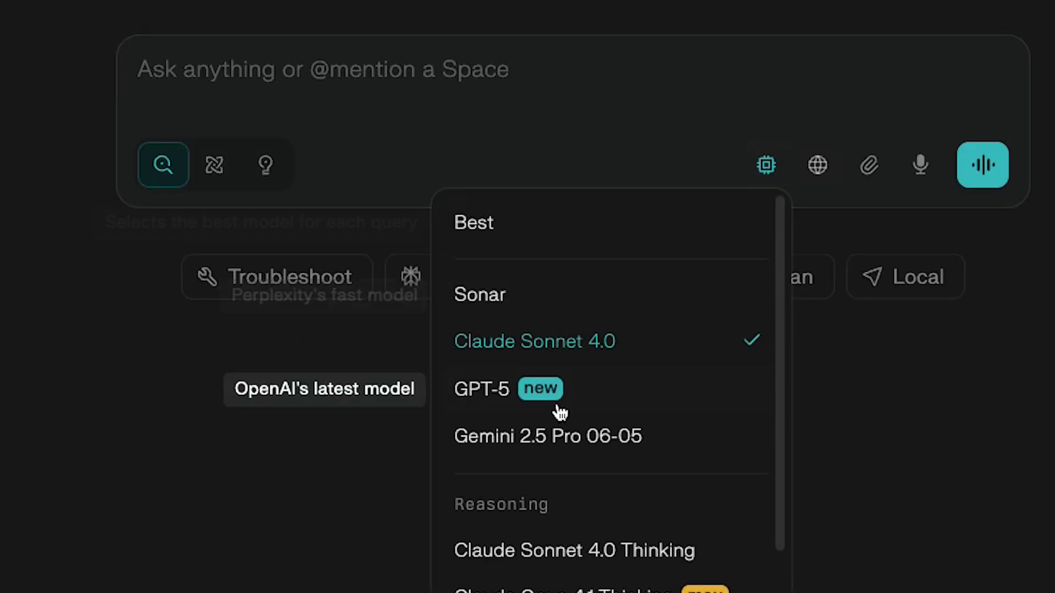
{"action": "left_click", "coordinate": [559, 437]}
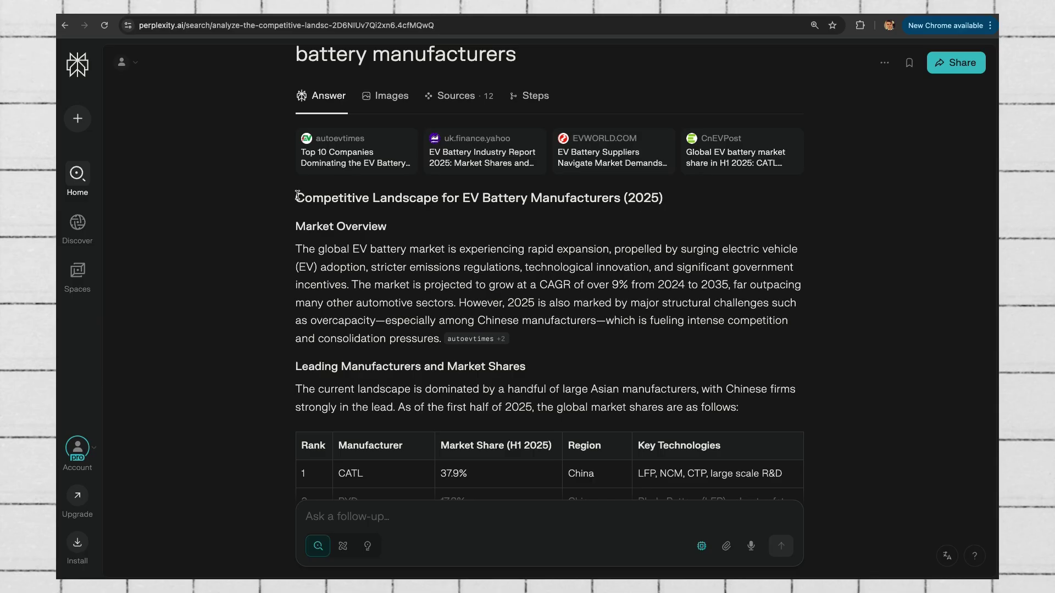
Step: Compare the different models' answers on the competitive landscape for EV battery manufacturers
{"action": "left_click_drag", "start_coordinate": [297, 196], "coordinate": [643, 305]}
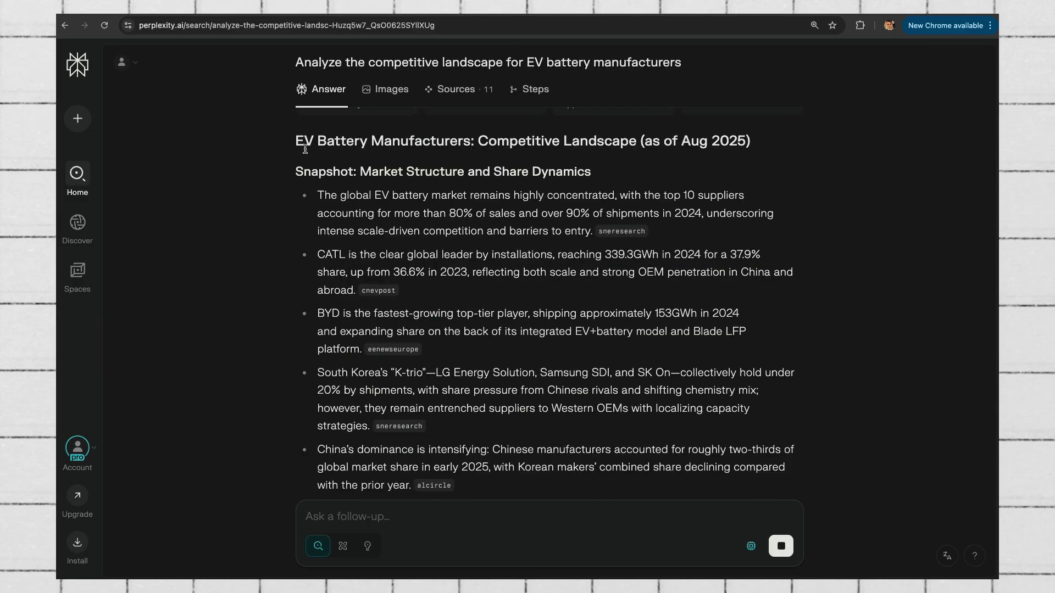
{"action": "left_click_drag", "start_coordinate": [329, 145], "coordinate": [550, 256]}
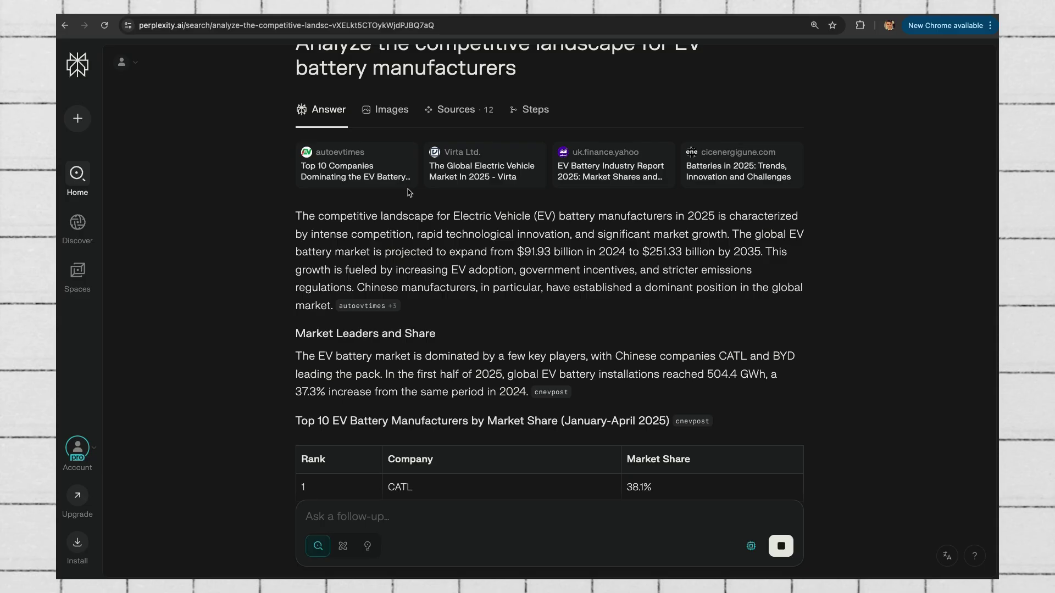
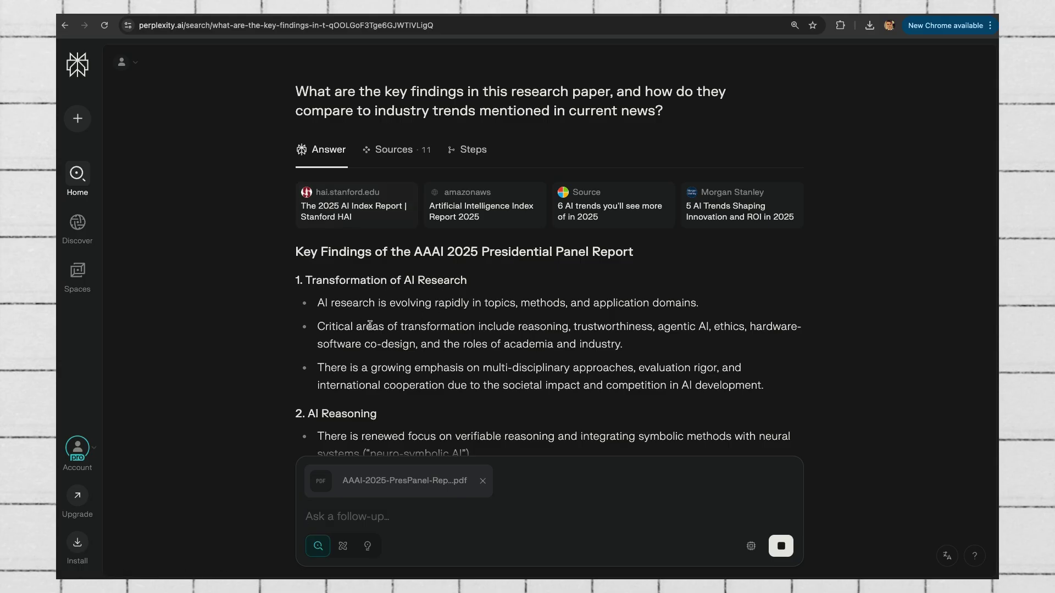
Step: Examine the cited sources and the comparison with current industry trends in the answer about the AAAI 2025 report
{"action": "scroll", "coordinate": [541, 223], "scroll_direction": "up", "scroll_amount": 5}
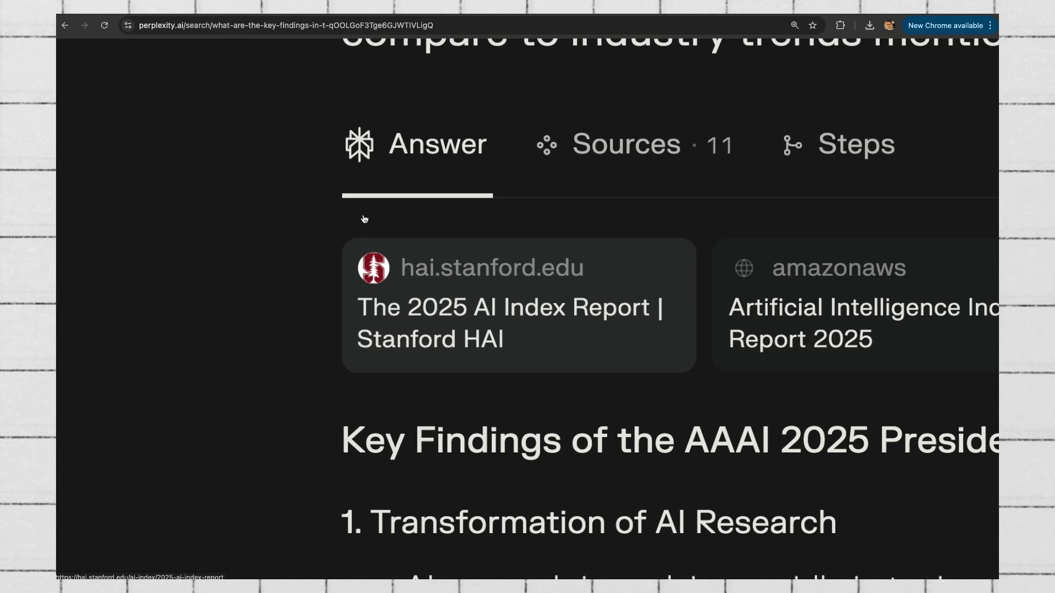
{"action": "scroll", "coordinate": [619, 314], "scroll_direction": "right", "scroll_amount": 7}
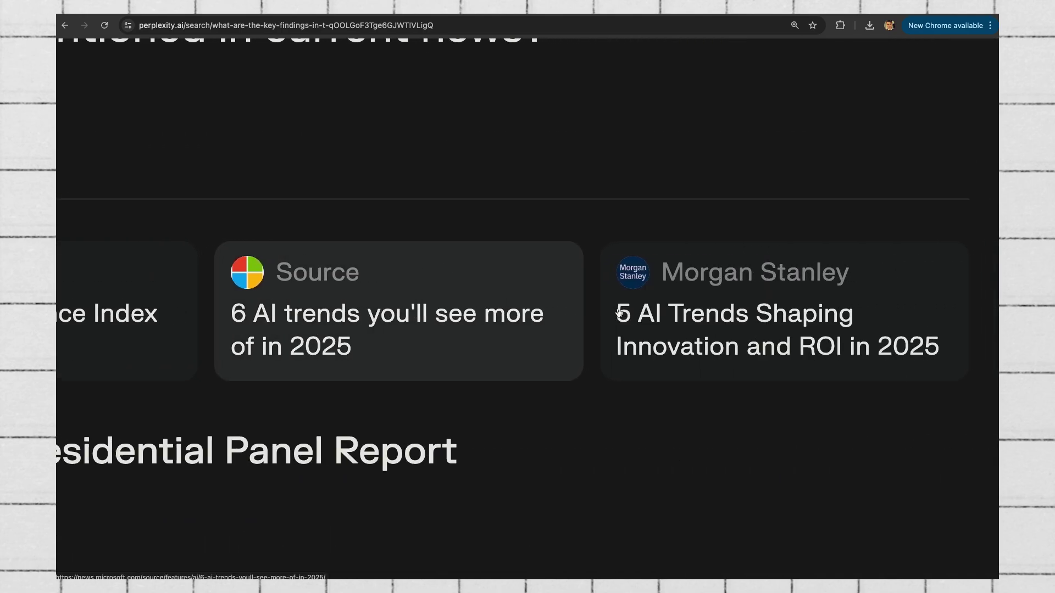
{"action": "scroll", "coordinate": [478, 344], "scroll_direction": "down", "scroll_amount": 5}
{"action": "scroll", "coordinate": [478, 344], "scroll_direction": "down", "scroll_amount": 15}
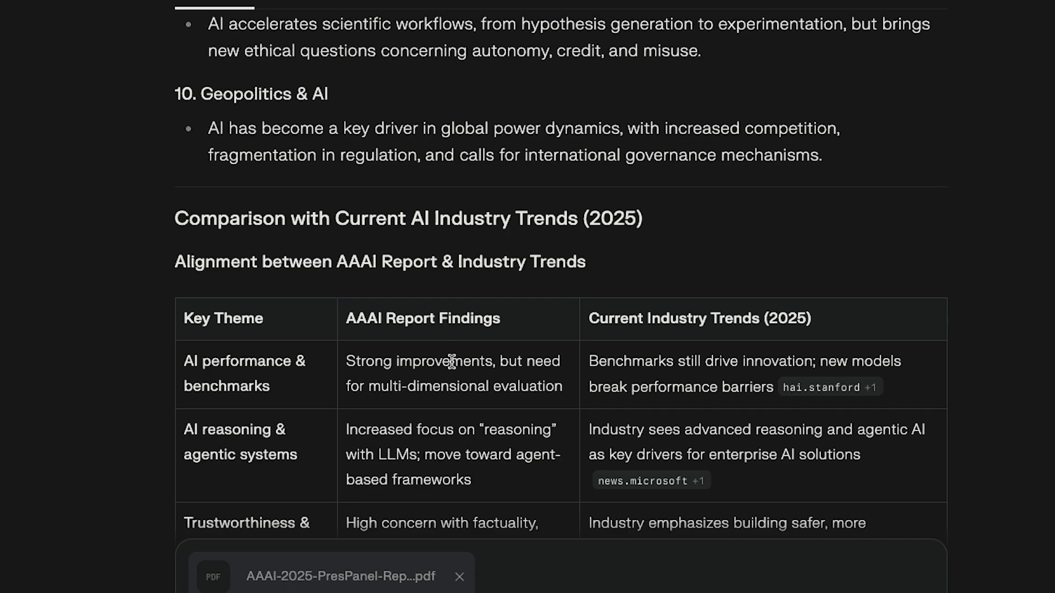
{"action": "scroll", "coordinate": [451, 362], "scroll_direction": "down", "scroll_amount": 20}
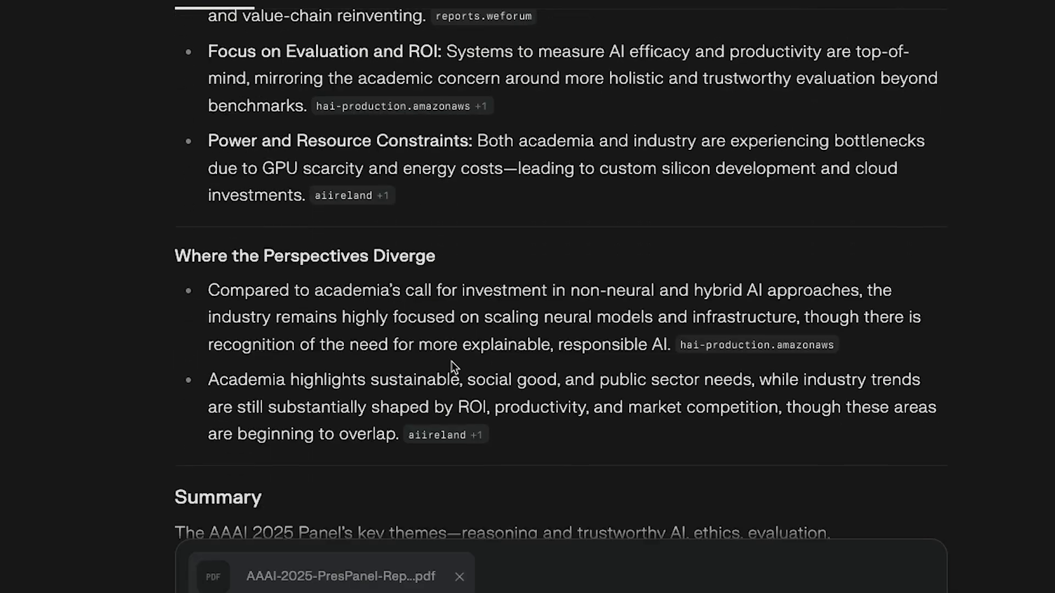
Step: Read the summary paragraph that closes the answer comparing the AAAI 2025 report with current industry trends
{"action": "triple_click", "coordinate": [802, 245]}
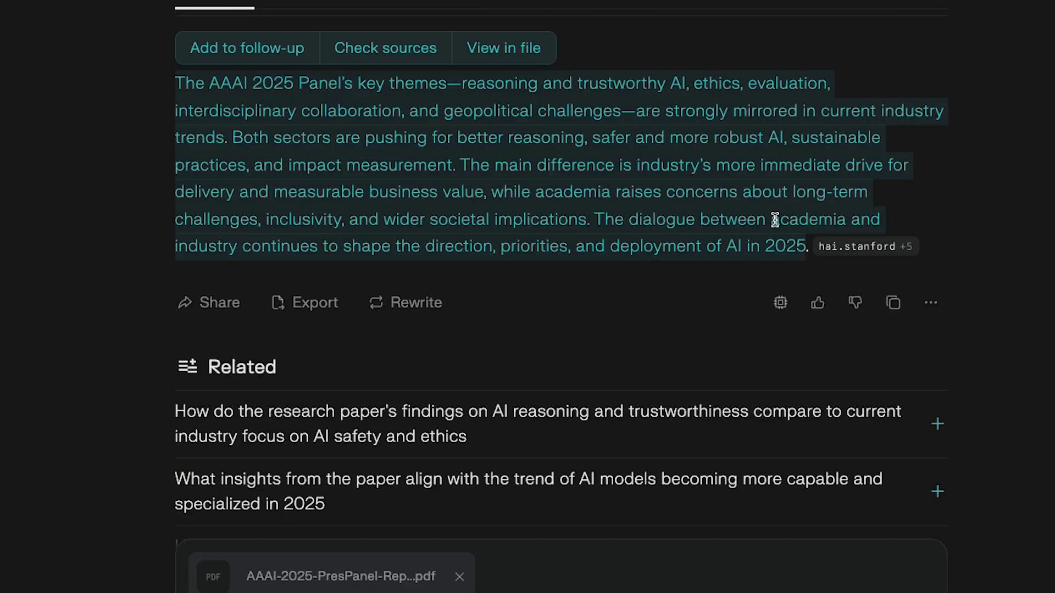
{"action": "left_click", "coordinate": [691, 152]}
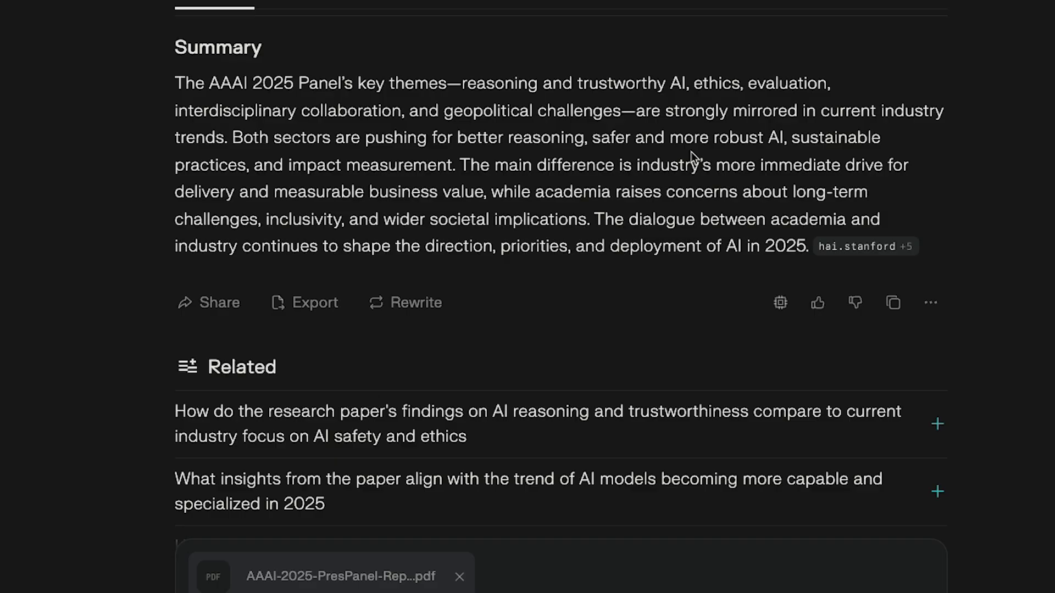
{"action": "scroll", "coordinate": [690, 222], "scroll_direction": "down", "scroll_amount": 3}
{"action": "scroll", "coordinate": [558, 117], "scroll_direction": "up", "scroll_amount": 3}
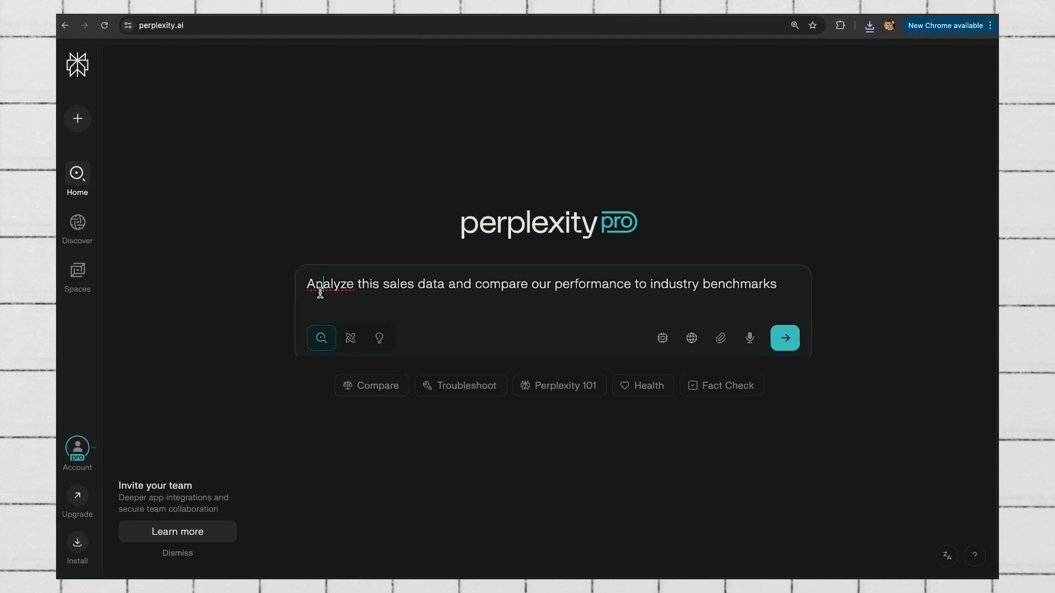
Step: Submit "Analyze this sales data and compare our performance to industry benchmarks" with Sales Data - Sheet1 (1).csv attached
{"action": "left_click_drag", "start_coordinate": [308, 286], "coordinate": [749, 293]}
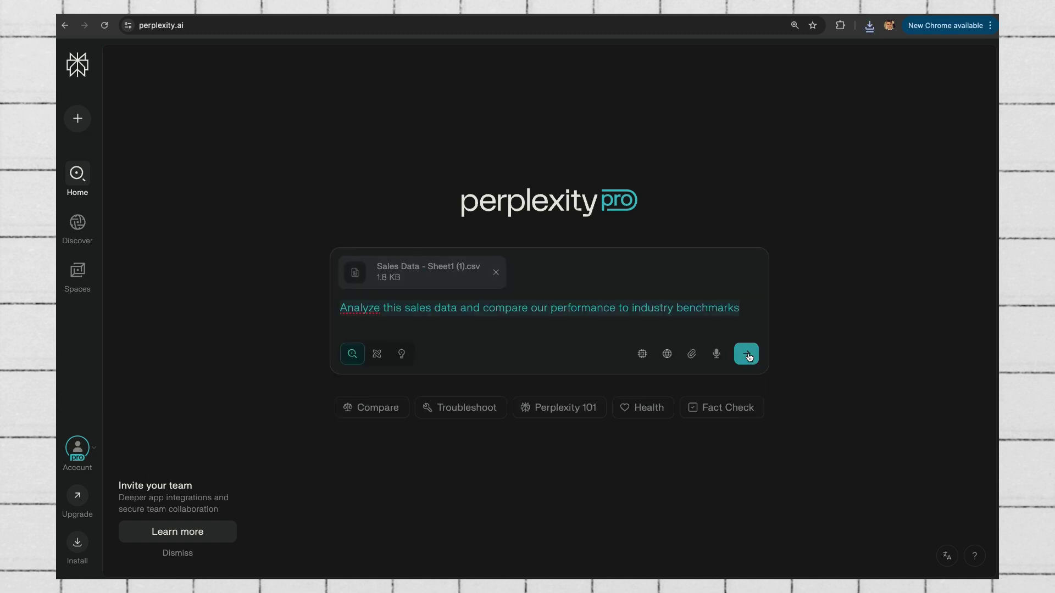
{"action": "left_click", "coordinate": [747, 354]}
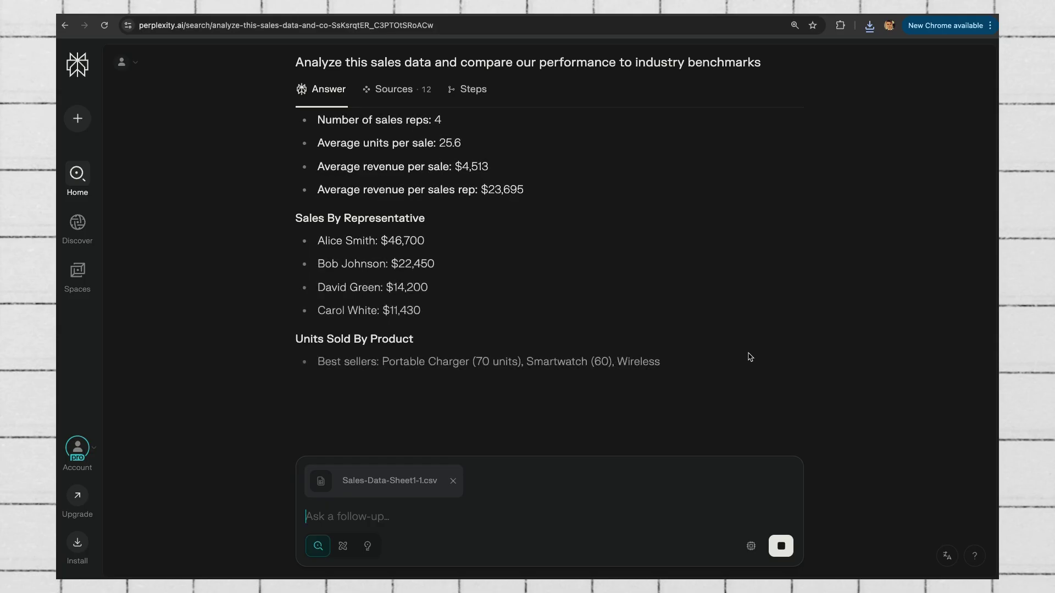
{"action": "scroll", "coordinate": [749, 357], "scroll_direction": "up", "scroll_amount": 5}
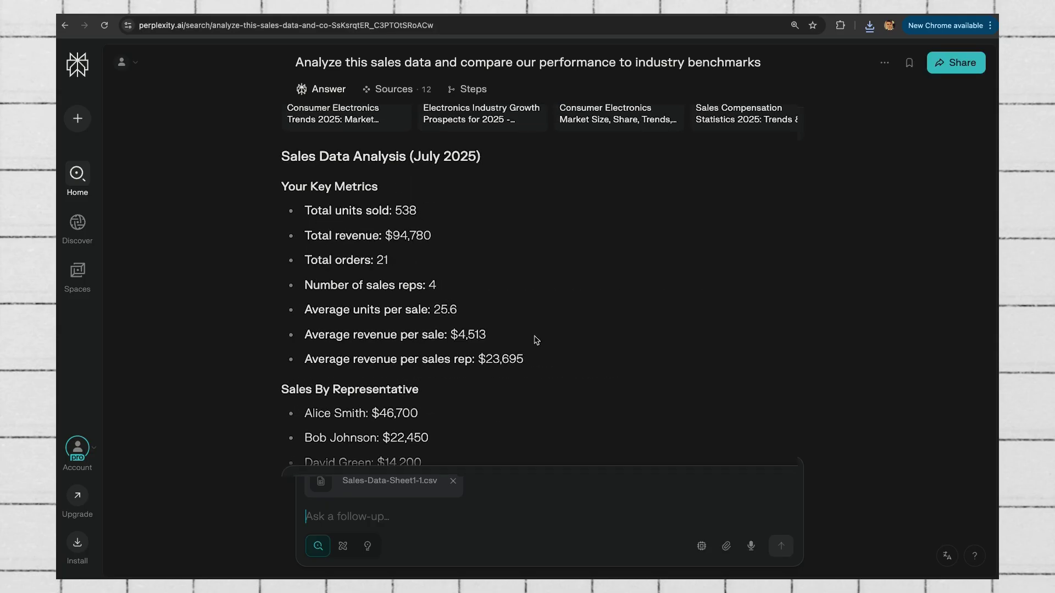
{"action": "scroll", "coordinate": [293, 208], "scroll_direction": "down", "scroll_amount": 5}
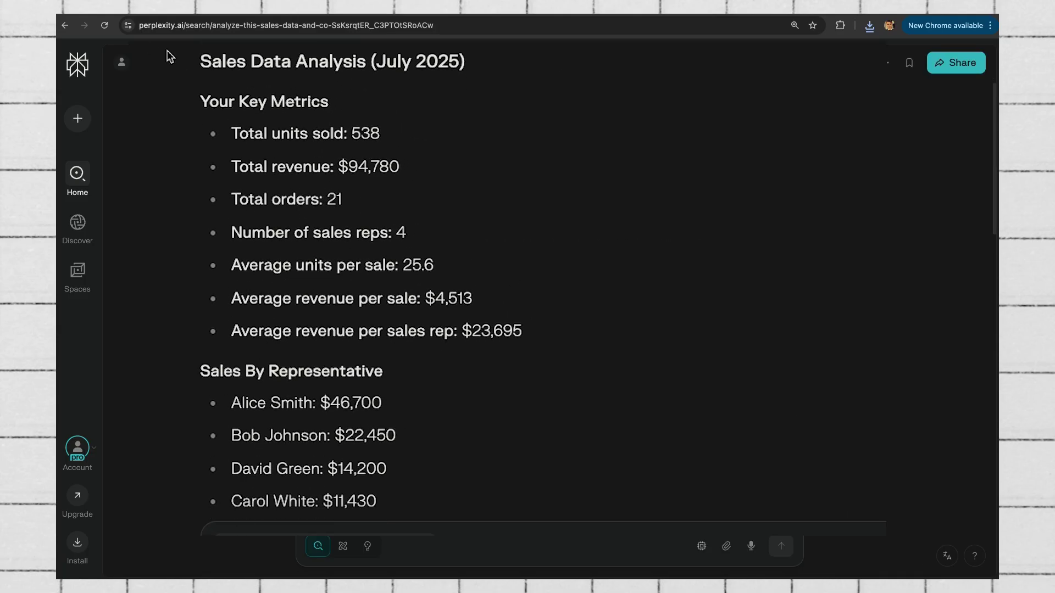
Step: Examine the product sales figures and the cited 2025 industry benchmarks in the sales data answer
{"action": "scroll", "coordinate": [269, 193], "scroll_direction": "down", "scroll_amount": 4}
{"action": "left_click_drag", "start_coordinate": [255, 95], "coordinate": [358, 189]}
{"action": "scroll", "coordinate": [341, 205], "scroll_direction": "down", "scroll_amount": 6}
{"action": "scroll", "coordinate": [330, 203], "scroll_direction": "up", "scroll_amount": 6}
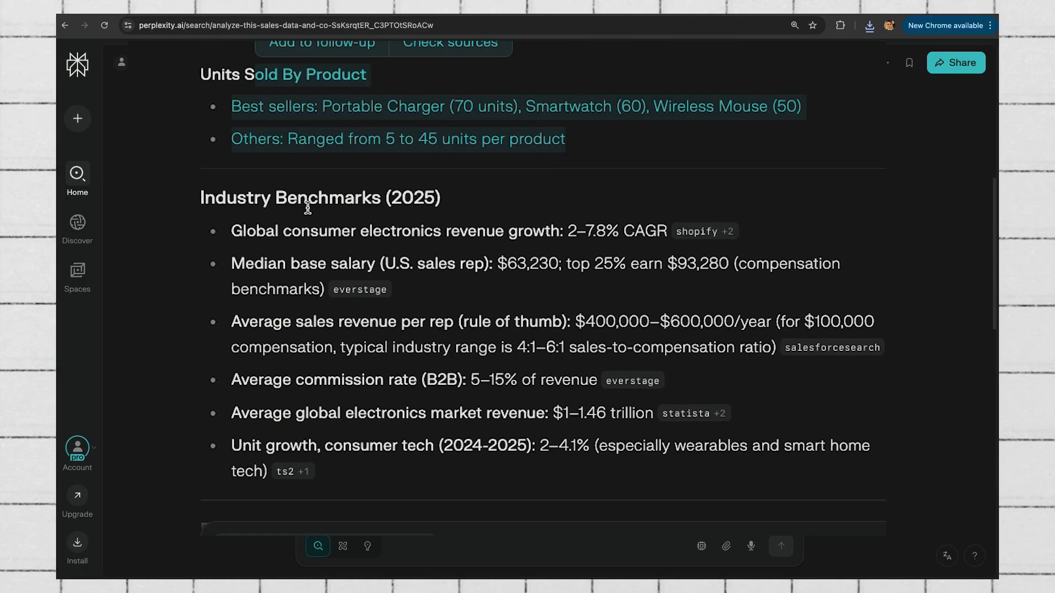
{"action": "left_click_drag", "start_coordinate": [231, 231], "coordinate": [550, 413]}
{"action": "scroll", "coordinate": [530, 379], "scroll_direction": "down", "scroll_amount": 5}
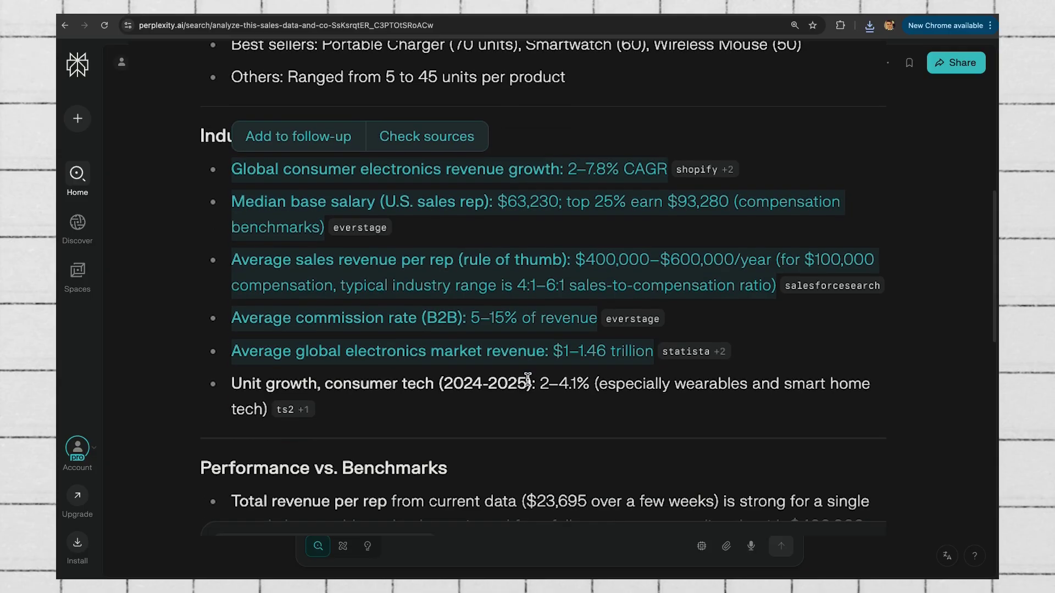
Step: Review the performance-versus-benchmarks comparison, the assessment and the recommendations in the sales data answer
{"action": "scroll", "coordinate": [527, 383], "scroll_direction": "down", "scroll_amount": 3}
{"action": "left_click_drag", "start_coordinate": [229, 214], "coordinate": [588, 273]}
{"action": "left_click", "coordinate": [391, 316]}
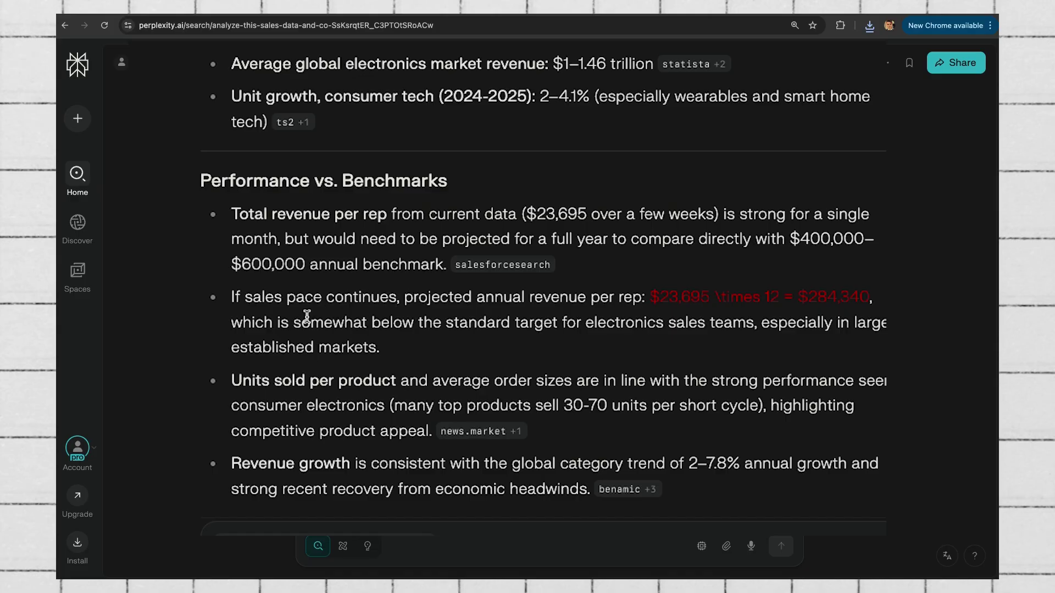
{"action": "left_click_drag", "start_coordinate": [302, 321], "coordinate": [659, 328]}
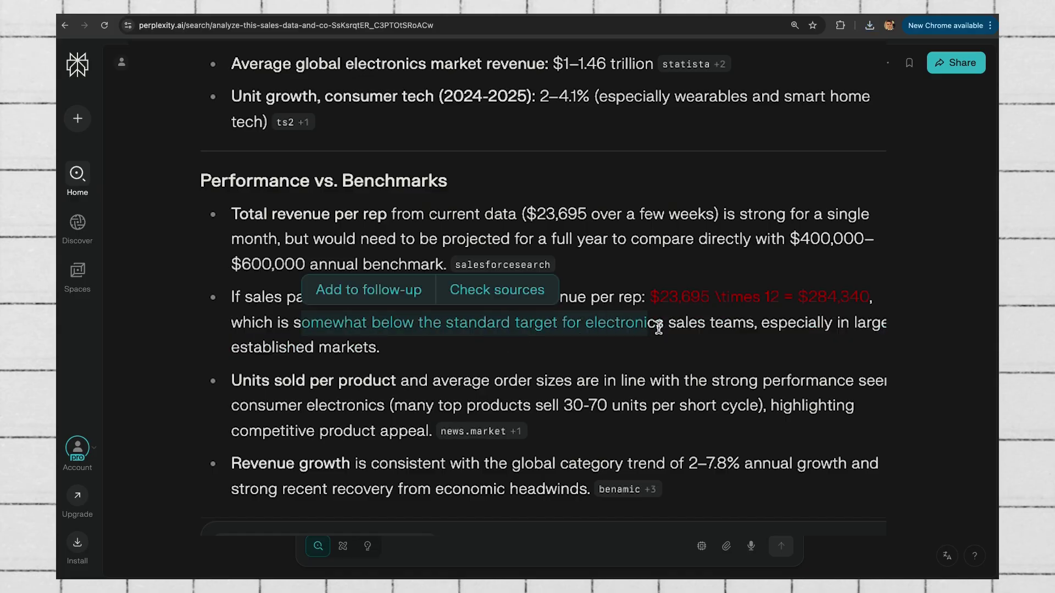
{"action": "left_click", "coordinate": [739, 332]}
{"action": "scroll", "coordinate": [733, 332], "scroll_direction": "down", "scroll_amount": 2}
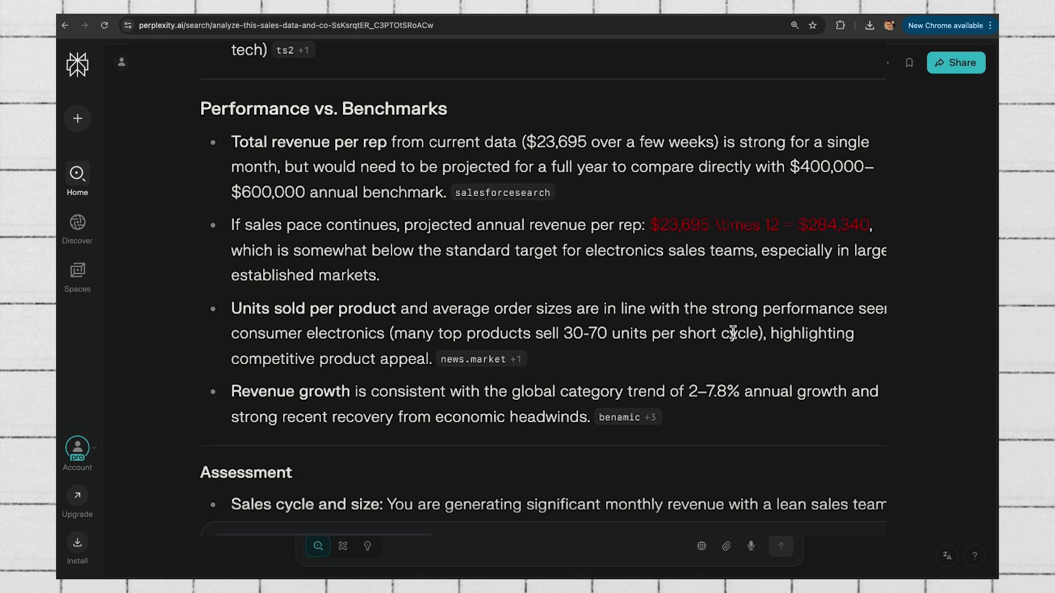
{"action": "scroll", "coordinate": [733, 333], "scroll_direction": "down", "scroll_amount": 8}
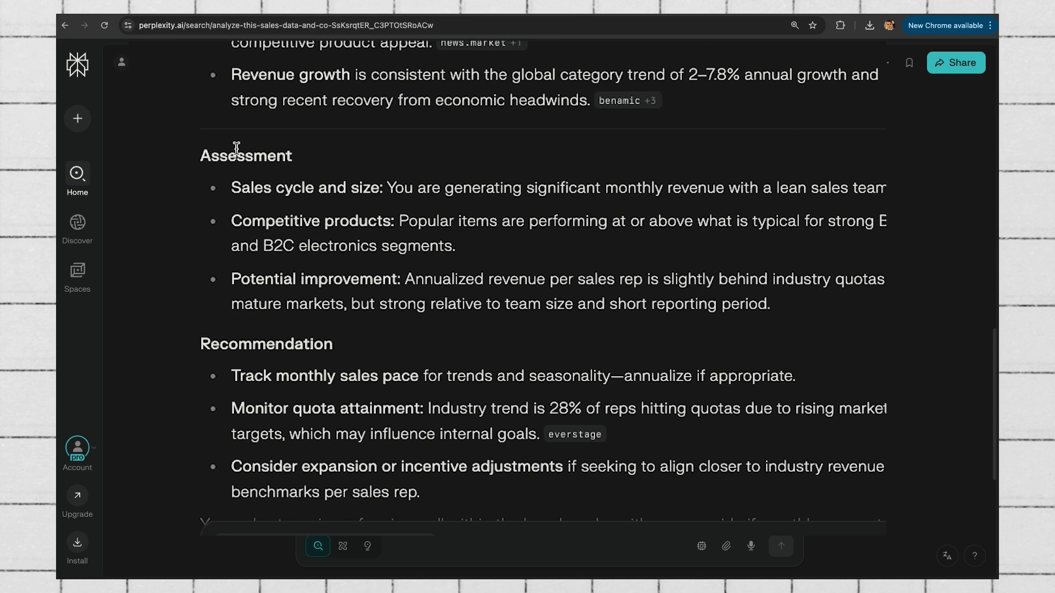
{"action": "left_click_drag", "start_coordinate": [201, 158], "coordinate": [623, 280]}
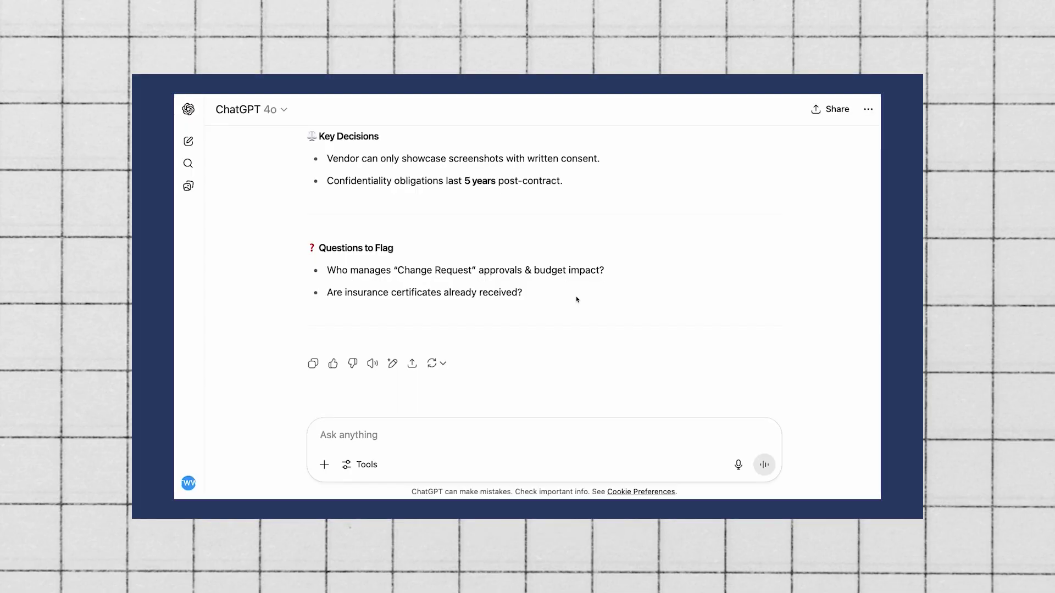
Step: Switch to ChatGPT and look through its contract summary with key decisions and questions to flag
{"action": "scroll", "coordinate": [577, 299], "scroll_direction": "up", "scroll_amount": 10}
{"action": "scroll", "coordinate": [577, 300], "scroll_direction": "down", "scroll_amount": 3}
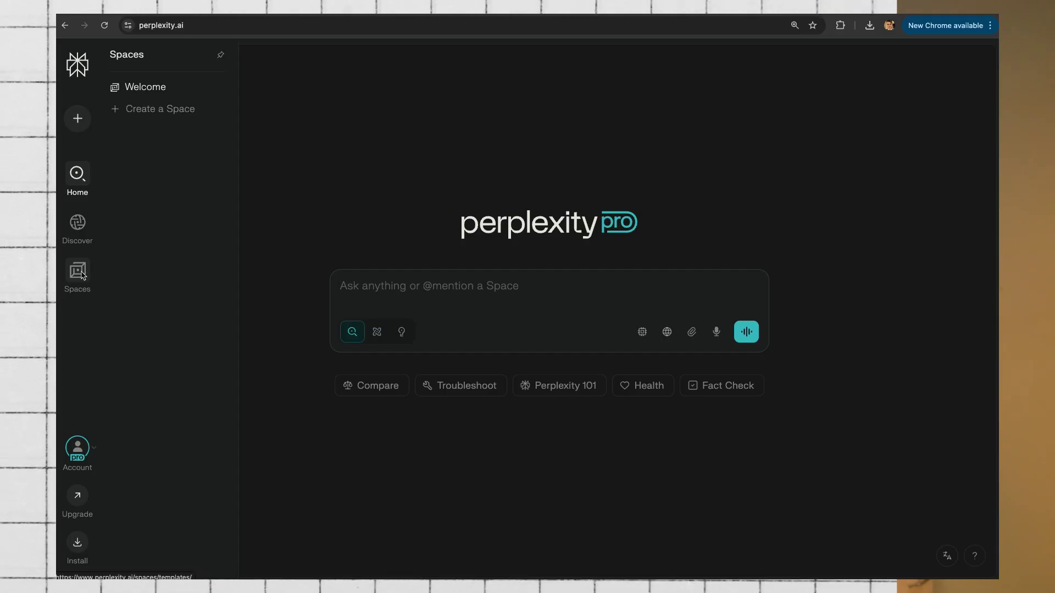
Step: Create a Perplexity Space named "Market Research" with the description "Space to assist with Market Research"
{"action": "left_click", "coordinate": [137, 321]}
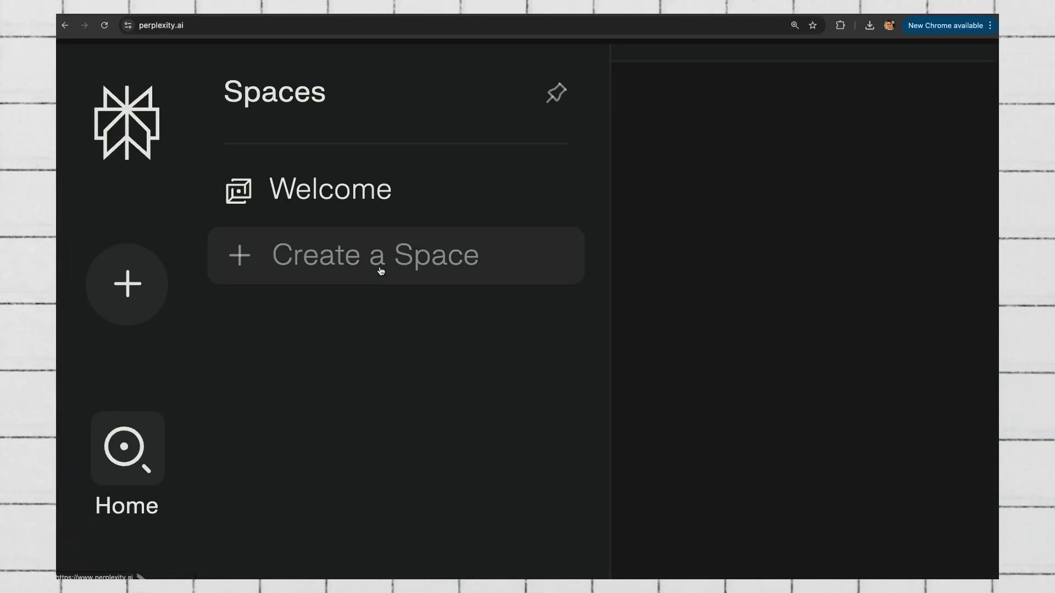
{"action": "left_click", "coordinate": [333, 251]}
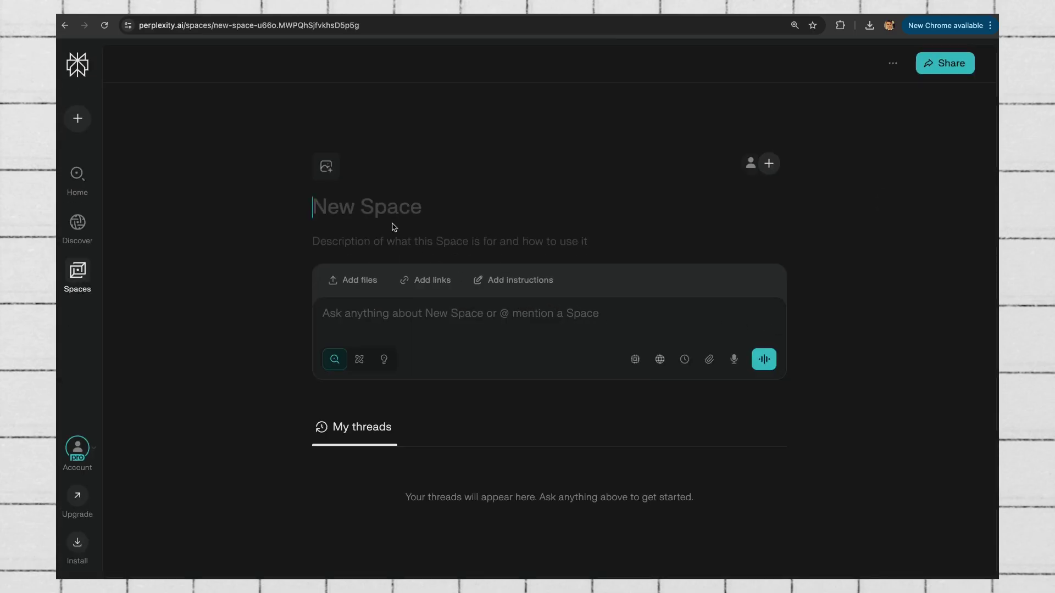
{"action": "type", "text": "Market Research"}
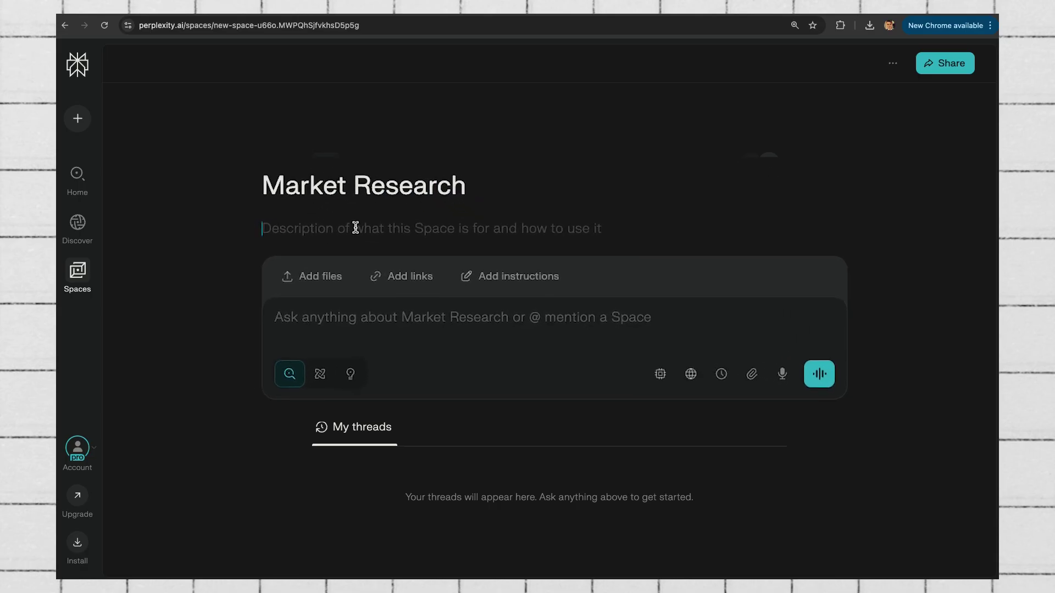
{"action": "left_click", "coordinate": [340, 221]}
{"action": "type", "text": "Space to assist with Market Research"}
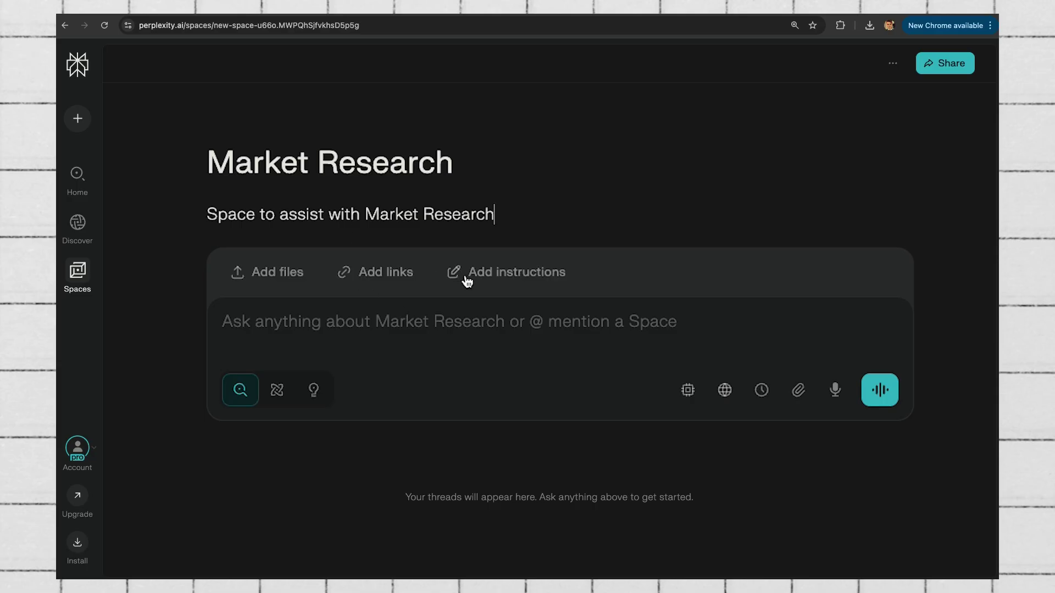
Step: Add and save "Market Research Analyst" answer instructions for the Space, covering market size, competitors, trends, sources and style, with web search included by default
{"action": "left_click", "coordinate": [466, 281]}
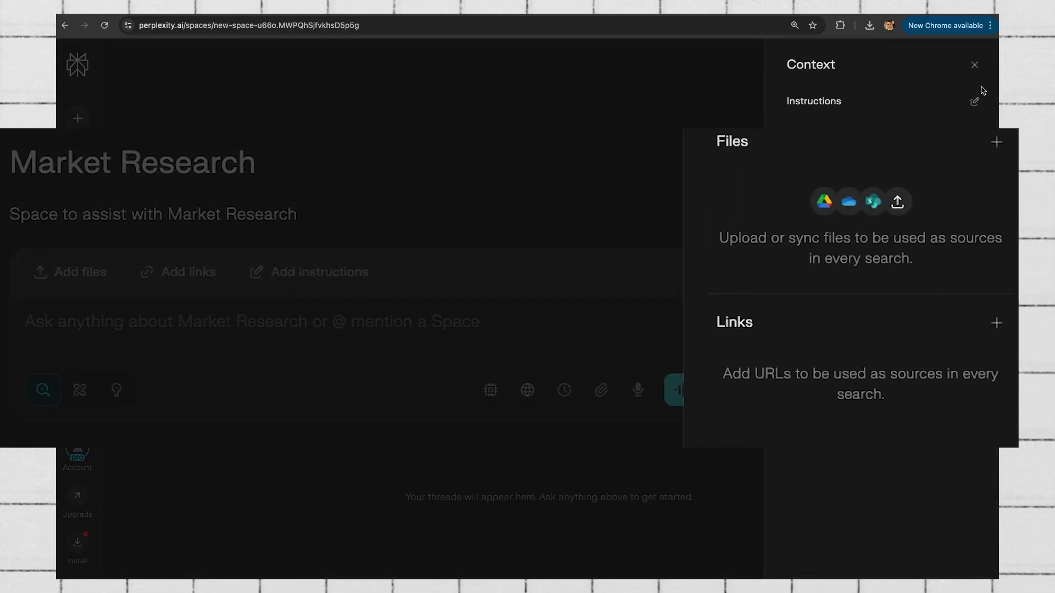
{"action": "left_click", "coordinate": [974, 103]}
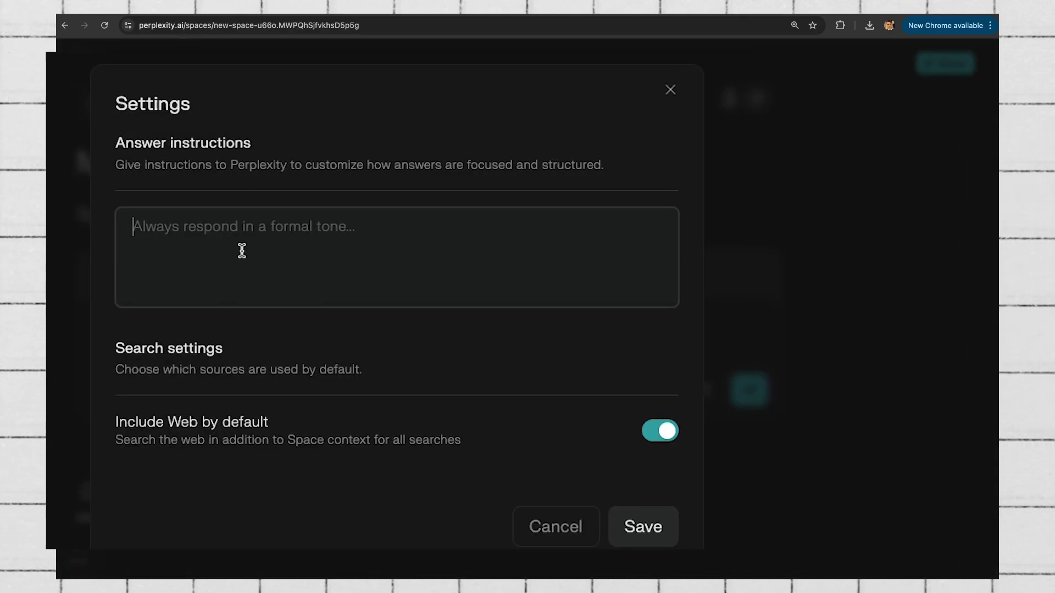
{"action": "type", "text": "Perplexity Space Instructions – Market Research Analyst  Act as a business analyst focused on technology markets. For every query:  Overview: Provide a clear executive summary of the market or topic.  Market Size & Growth: Include global and regional market size estimates (TAM, CAGR, projections if available).  Competitor Analysis: Identify leading players, their market share, positioning, and differentiators. Include both direct competitors and notable emerging challengers.  Trends & Drivers: Highlight current industry trends, adoption drivers, and potential risks.  Use Cases & Customers: Give examples of typical use cases and the types of customers/industries adopting.  Opportunities & Challenges: Summarize opportunities for growth and key barriers/risks.  Sources: Always cite credible, recent sources (market research firms, analyst reports, company filings, news).  Style Guidance:  Keep answers structured with headings and bullet points for clarity.  Prioritize quantitative data (numbers, % growth, valuations, market share).  Where data is conflicting, note the ranges and source differences.  Assume the audience is an executive evaluating market entry or investment."}
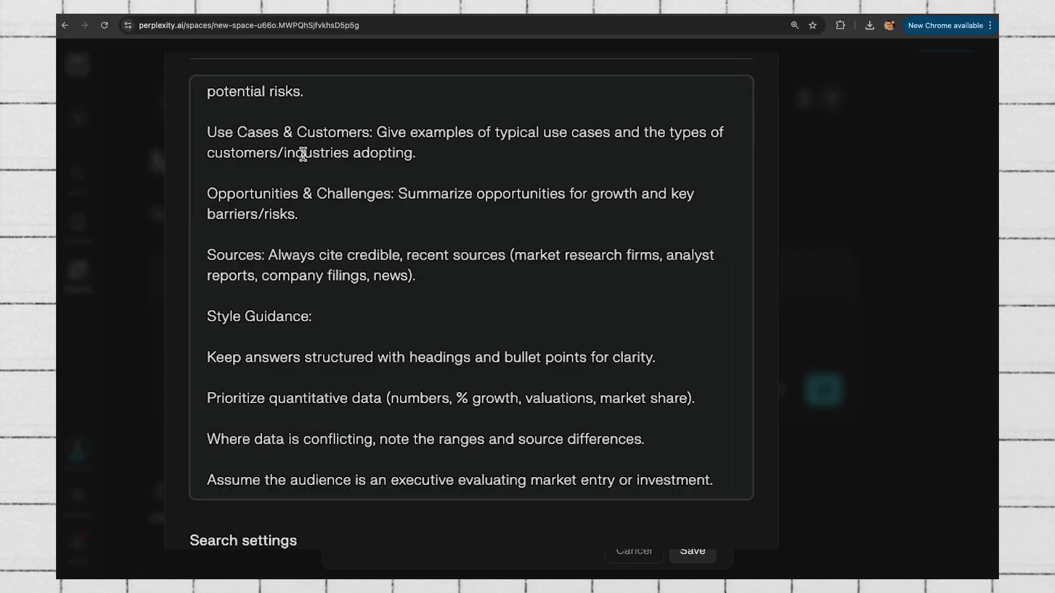
{"action": "scroll", "coordinate": [308, 166], "scroll_direction": "up", "scroll_amount": 10}
{"action": "left_click_drag", "start_coordinate": [280, 103], "coordinate": [547, 97]}
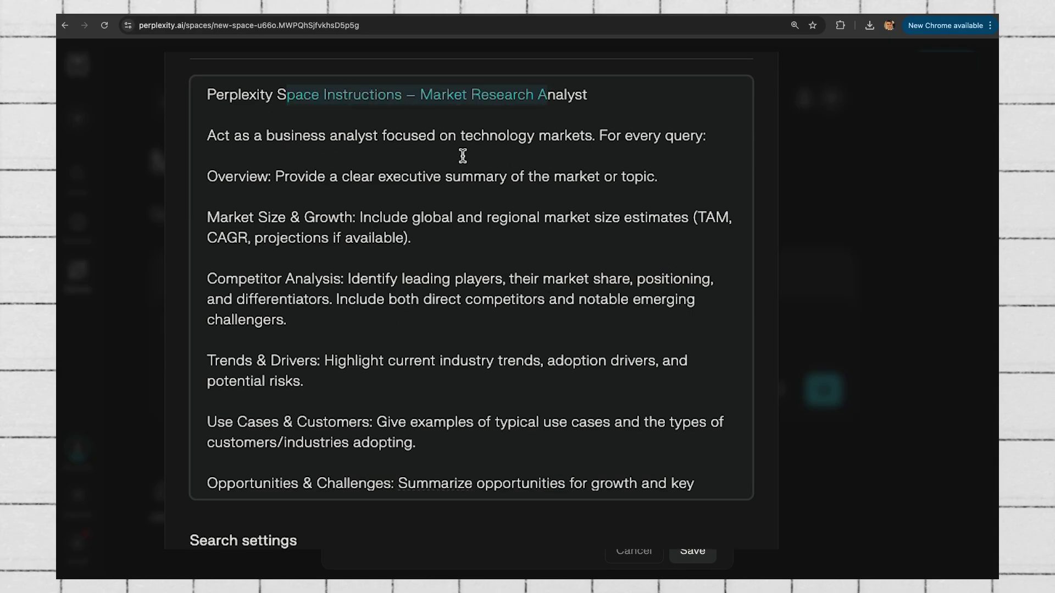
{"action": "scroll", "coordinate": [483, 316], "scroll_direction": "down", "scroll_amount": 5}
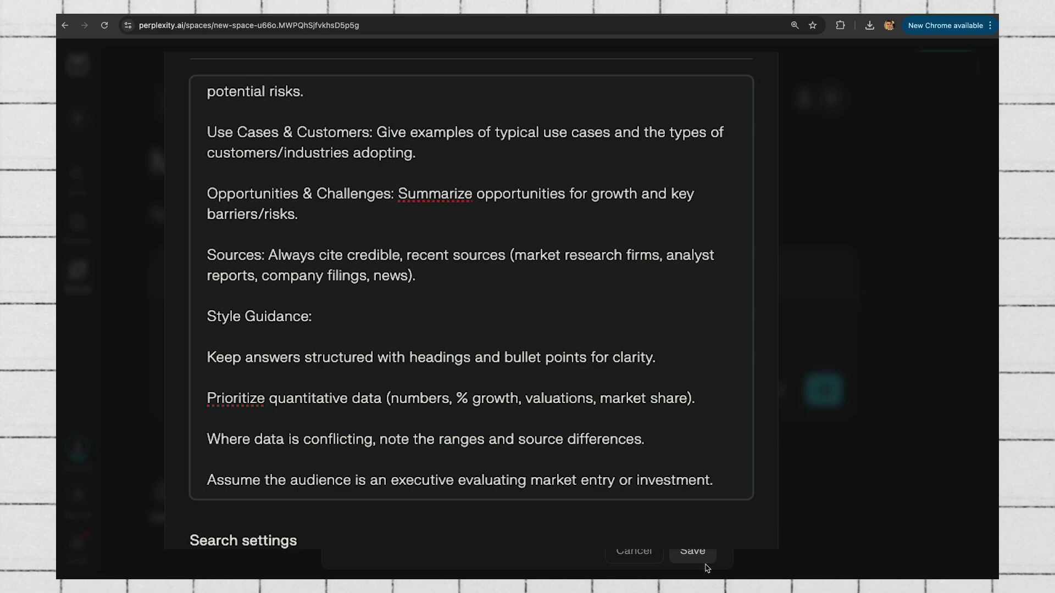
{"action": "scroll", "coordinate": [486, 528], "scroll_direction": "down", "scroll_amount": 1}
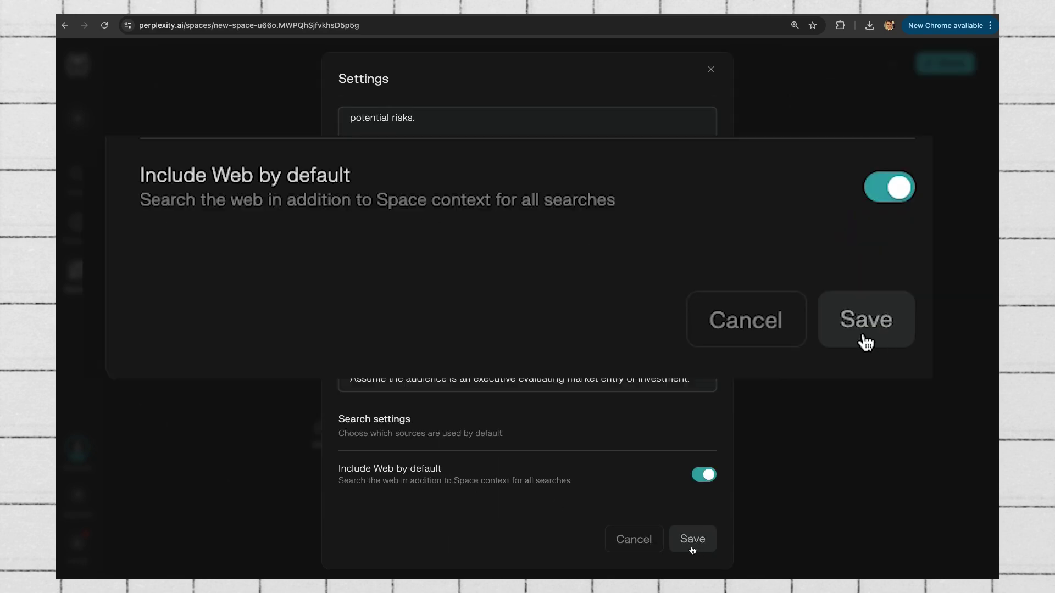
{"action": "left_click", "coordinate": [694, 540]}
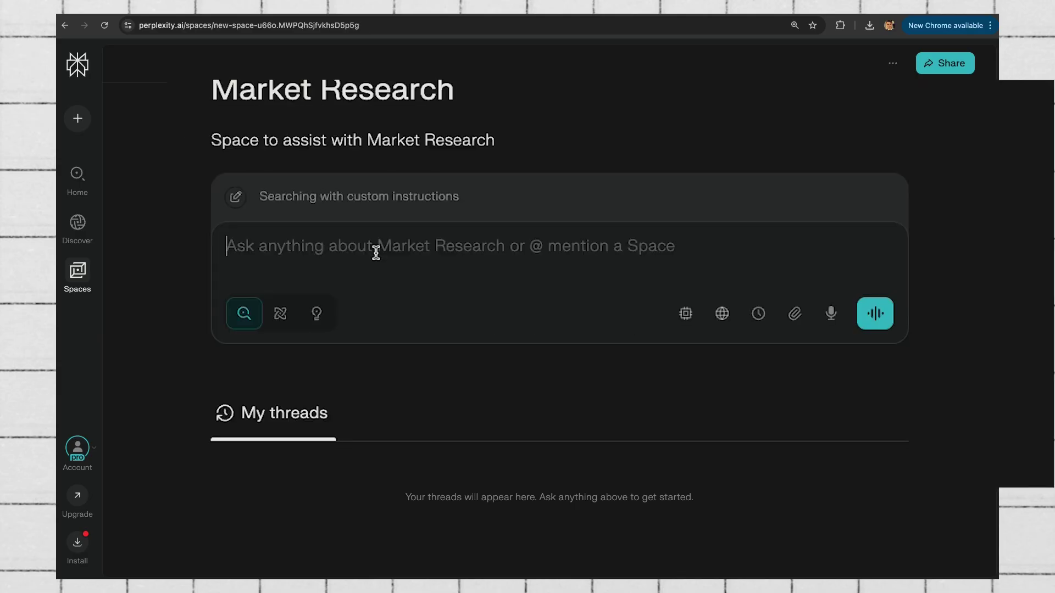
Step: Ask the Market Research Space for a report on the generative AI video market covering market size, competitors, adoption, drivers, barriers and opportunities, with cited sources
{"action": "type", "text": "Provide a market research report on the generative AI video market. Include: Global and regional market size (TAM, CAGR, future projections) Key competitors (established companies and startups) with strengths and differentiators Customer adoption trends and major use cases Growth drivers and barriers (e.g., regulation, technology limits, pricing) Opportunities for new entrants Cite recent data and credible sources."}
{"action": "left_click_drag", "start_coordinate": [340, 255], "coordinate": [827, 271]}
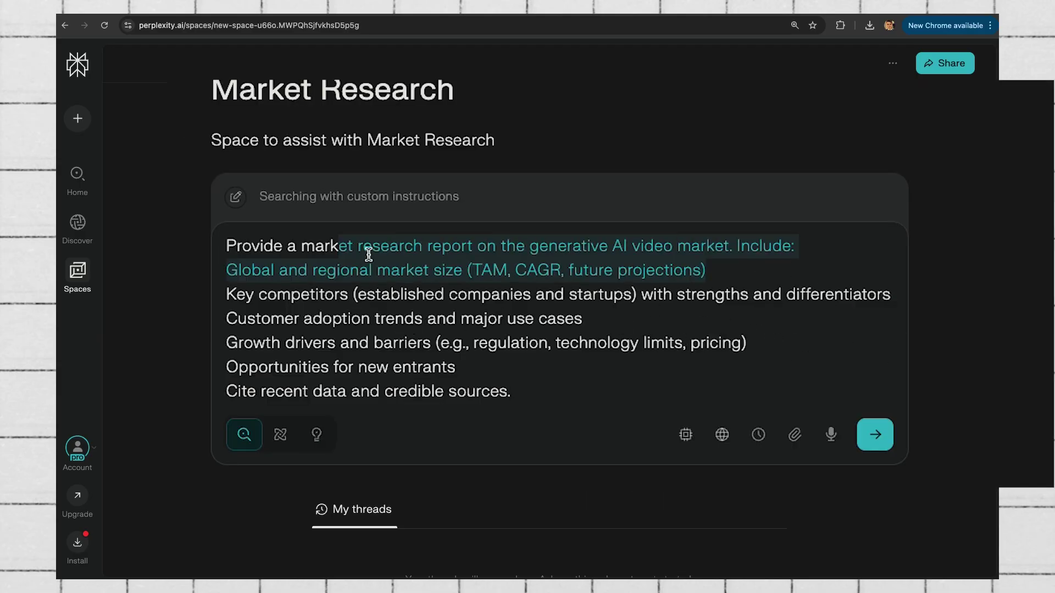
{"action": "left_click", "coordinate": [386, 248]}
{"action": "key", "text": "Return"}
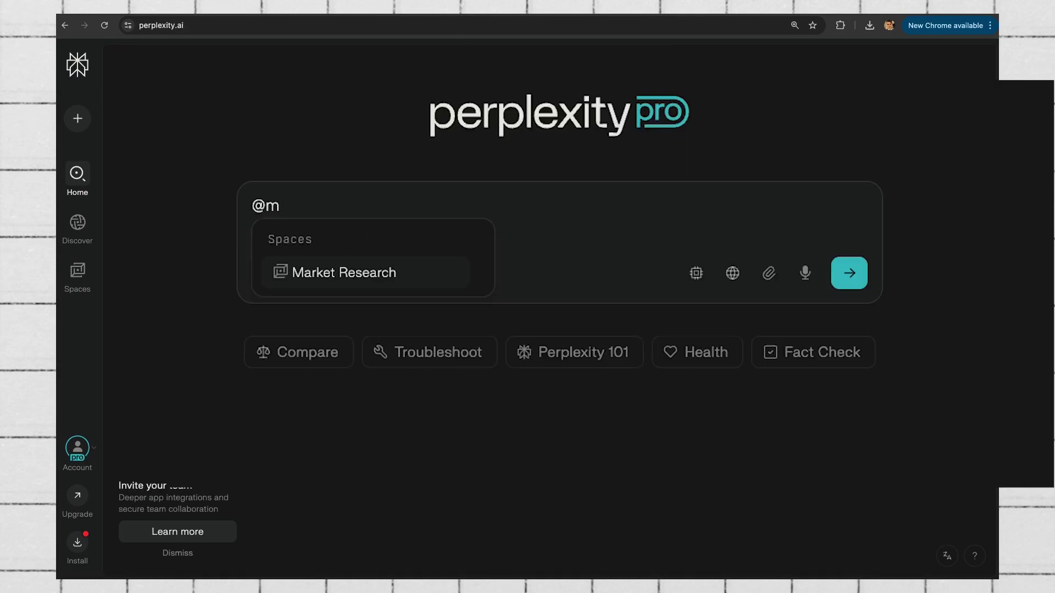
Step: Mention the Market Research Space in a new home page query
{"action": "key", "text": "Return"}
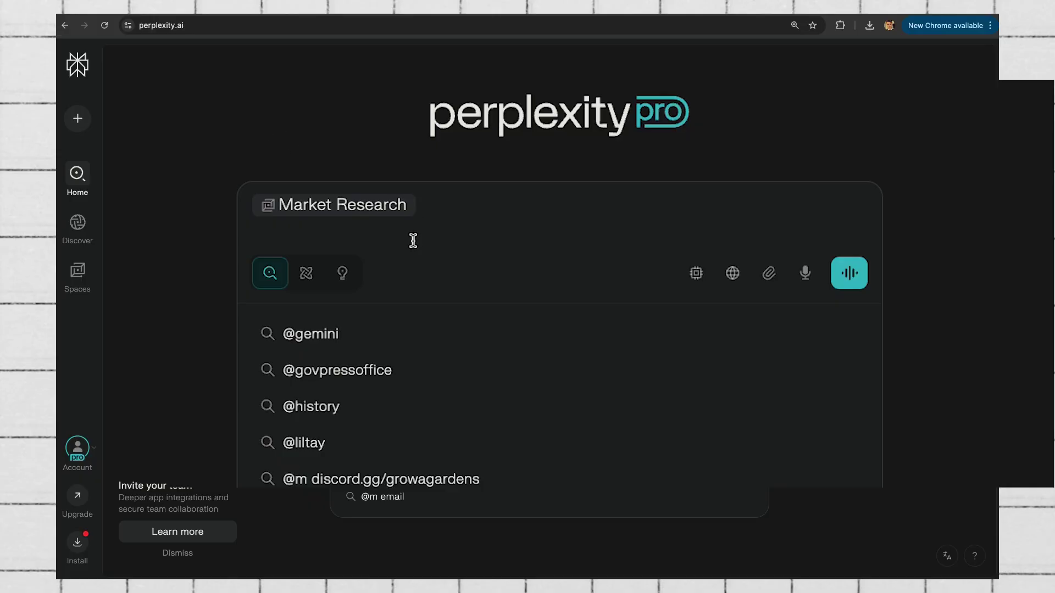